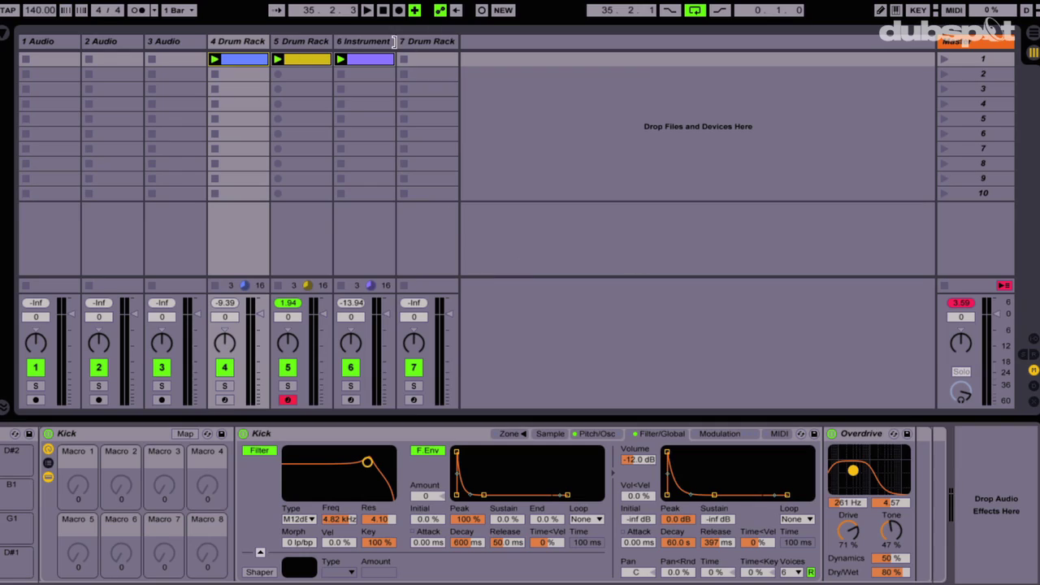
Step: Switch to Arrangement View and fold tracks 4–7 down to single rows
{"action": "key", "text": "Tab"}
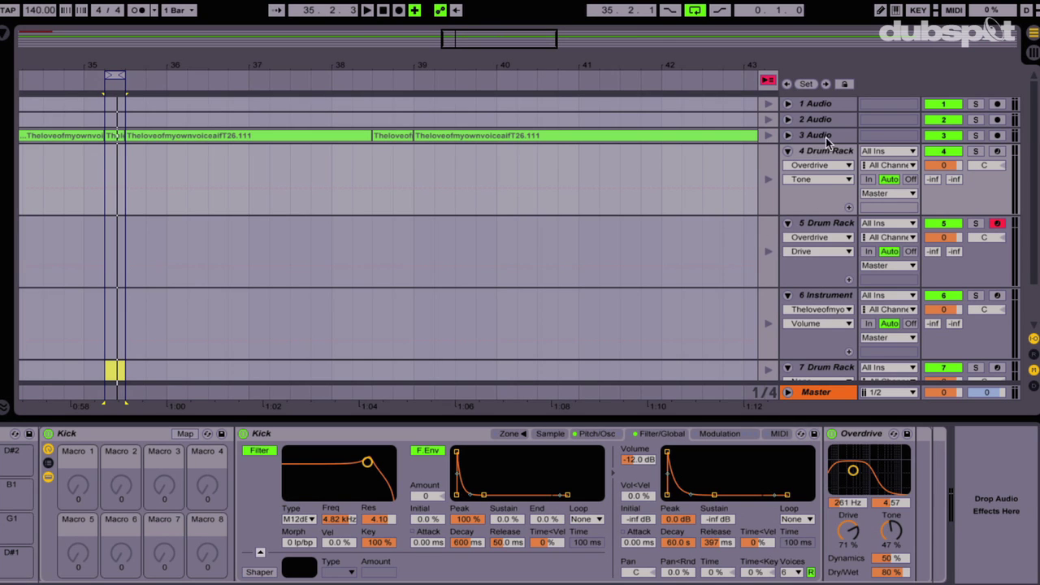
{"action": "left_click", "coordinate": [789, 152]}
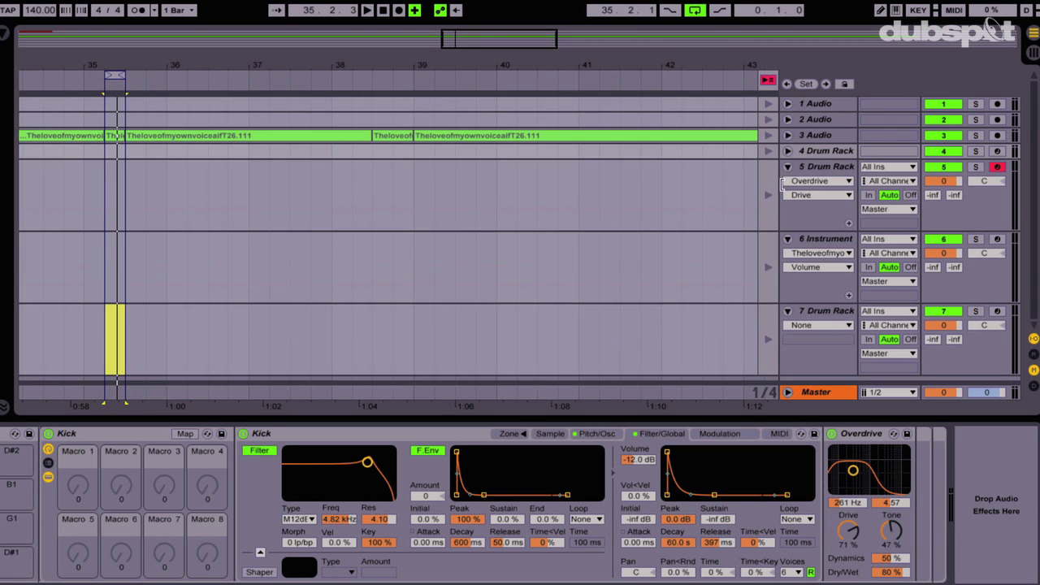
{"action": "left_click", "coordinate": [789, 167]}
{"action": "left_click", "coordinate": [788, 183]}
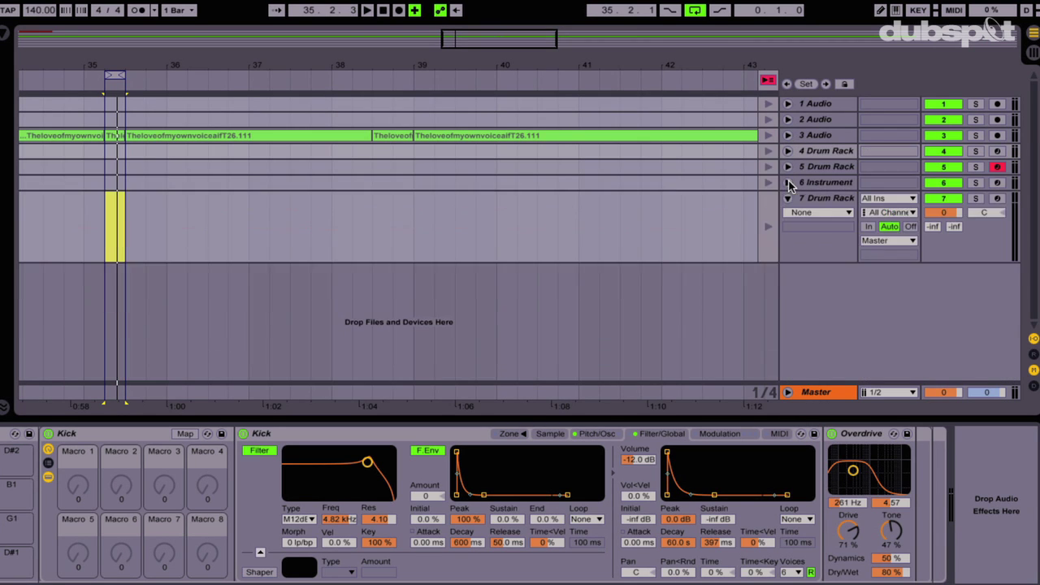
{"action": "left_click", "coordinate": [788, 199]}
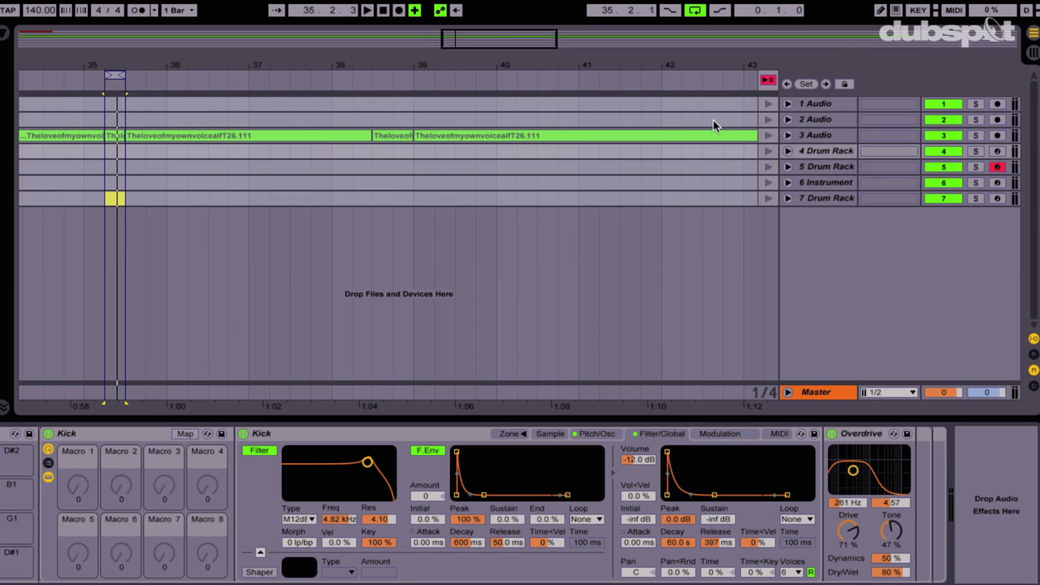
Step: Restore arrangement playback, expand the 3 Audio track, and select track 7
{"action": "left_click", "coordinate": [768, 83]}
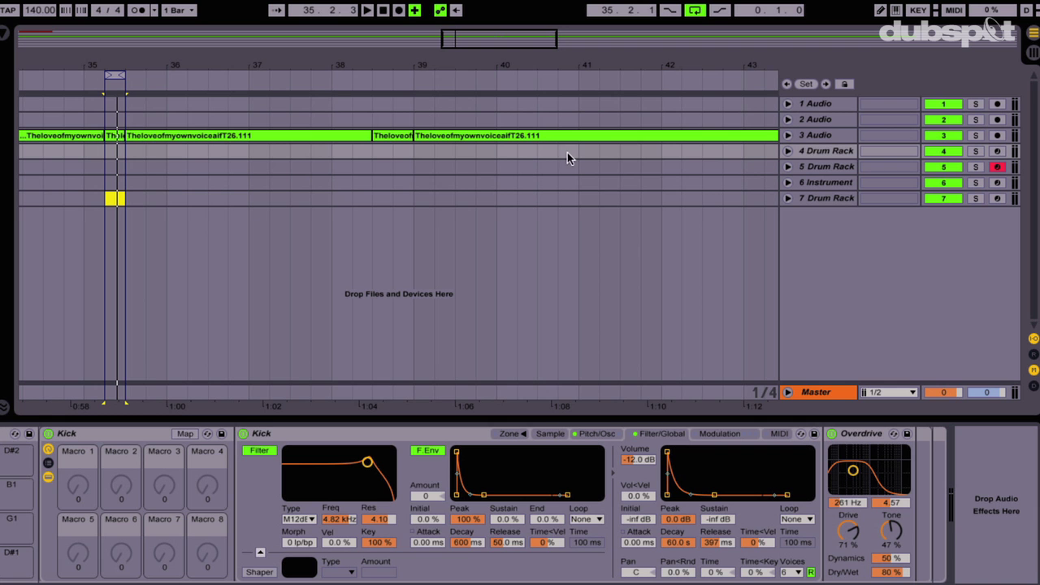
{"action": "left_click", "coordinate": [788, 136]}
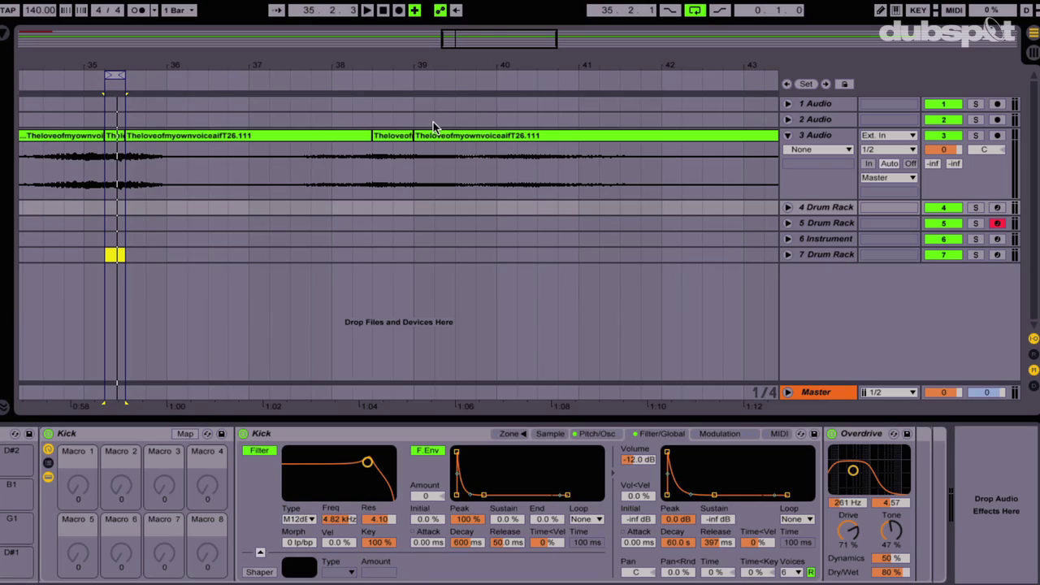
{"action": "left_click", "coordinate": [832, 257]}
Step: Insert a new MIDI track with a Sampler and load the track 3 voice slice into it
{"action": "key", "text": "ctrl+shift+t"}
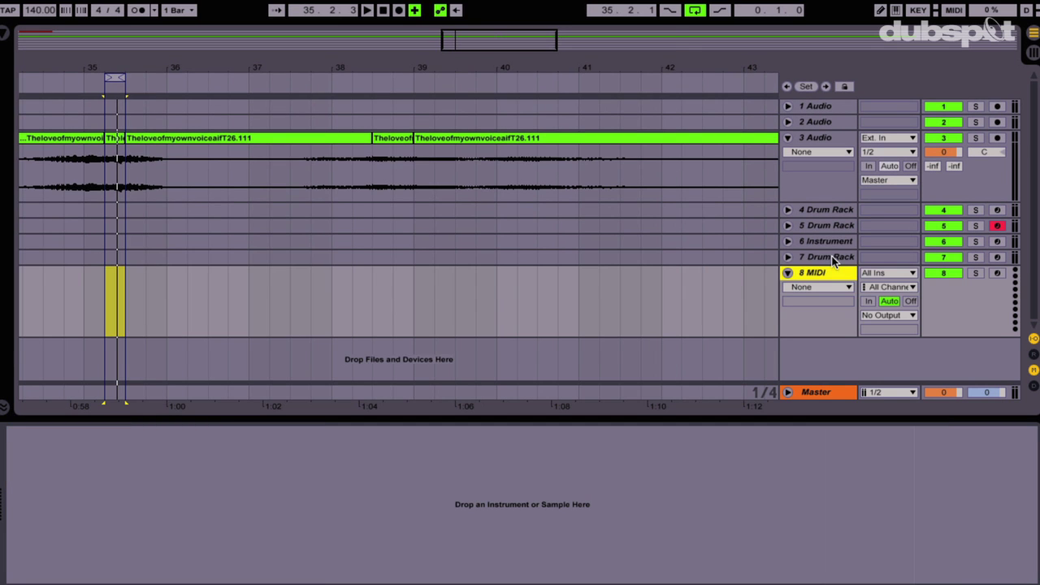
{"action": "key", "text": "ctrl+f"}
{"action": "type", "text": "sampler"}
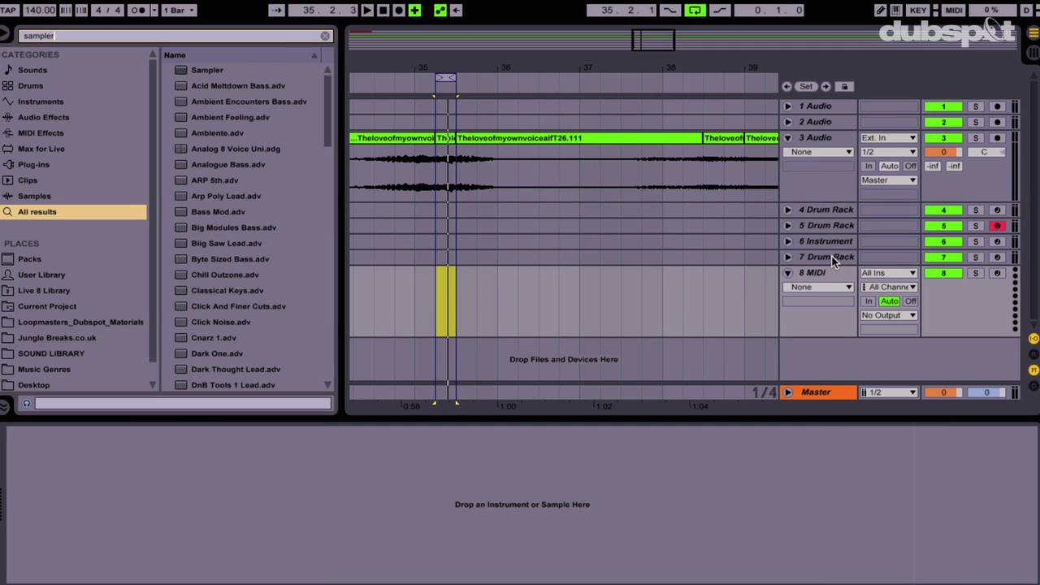
{"action": "key", "text": "Down"}
{"action": "key", "text": "Return"}
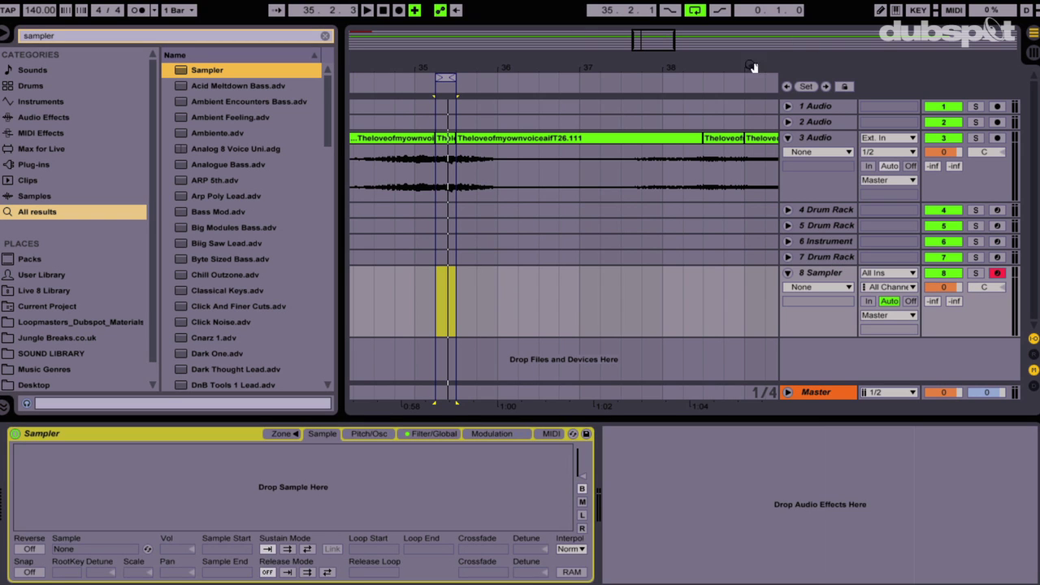
{"action": "left_click_drag", "start_coordinate": [442, 136], "coordinate": [244, 504]}
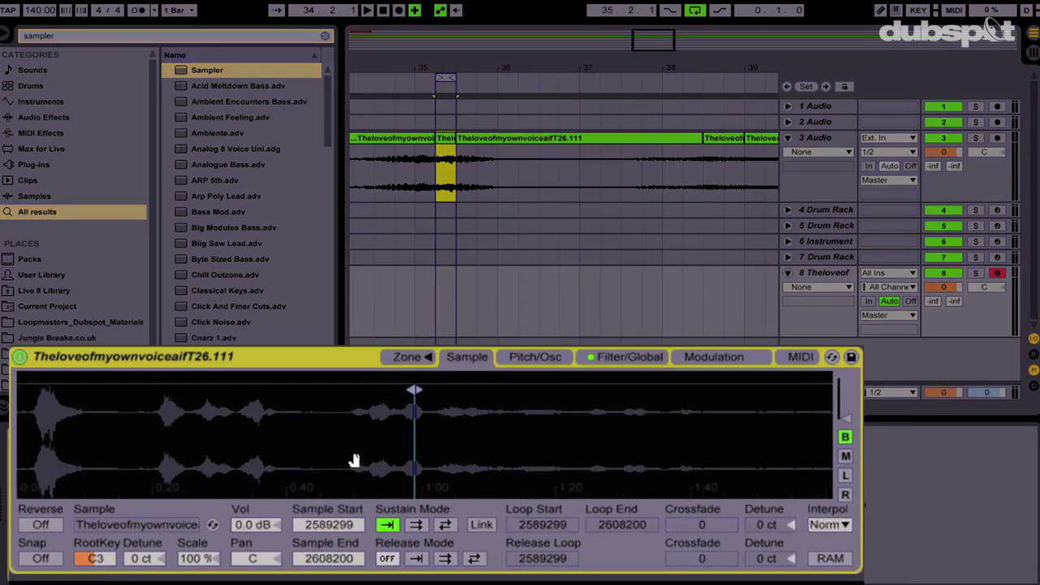
{"action": "right_click", "coordinate": [443, 415]}
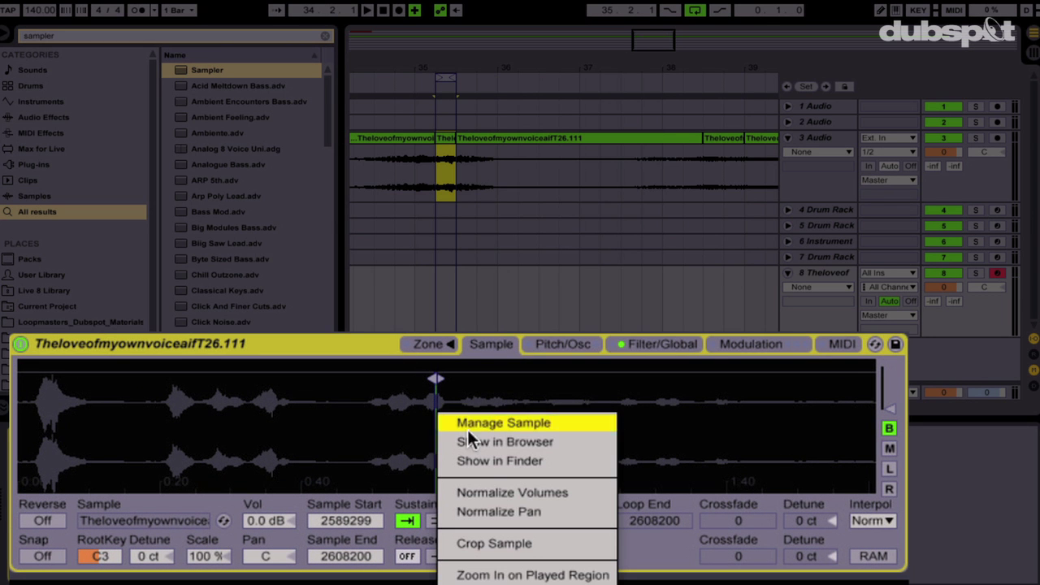
Step: Crop the Sampler's voice sample to samples 442–19343 and normalize it to 10 dB
{"action": "left_click", "coordinate": [474, 543]}
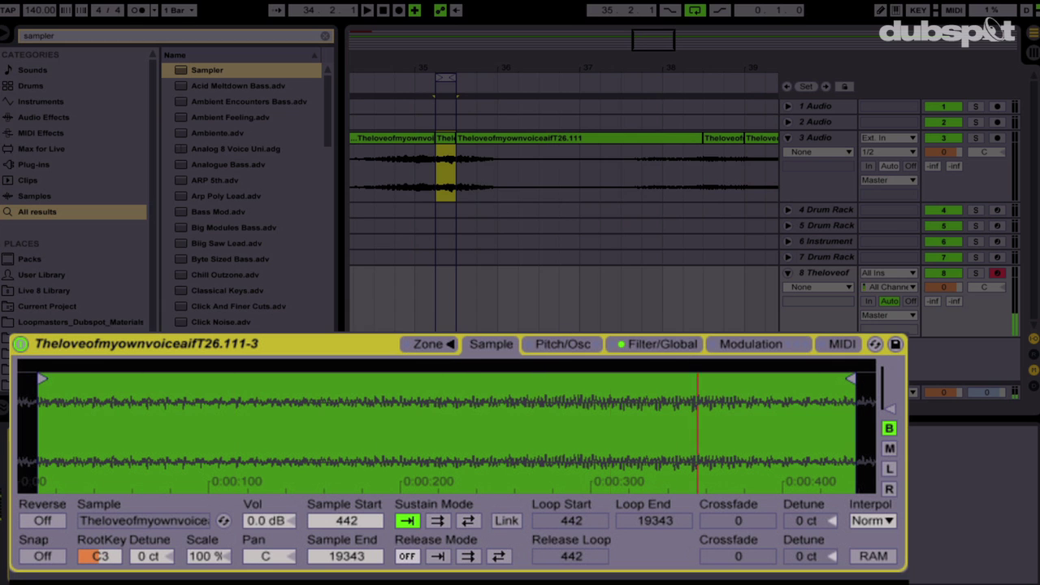
{"action": "right_click", "coordinate": [446, 439]}
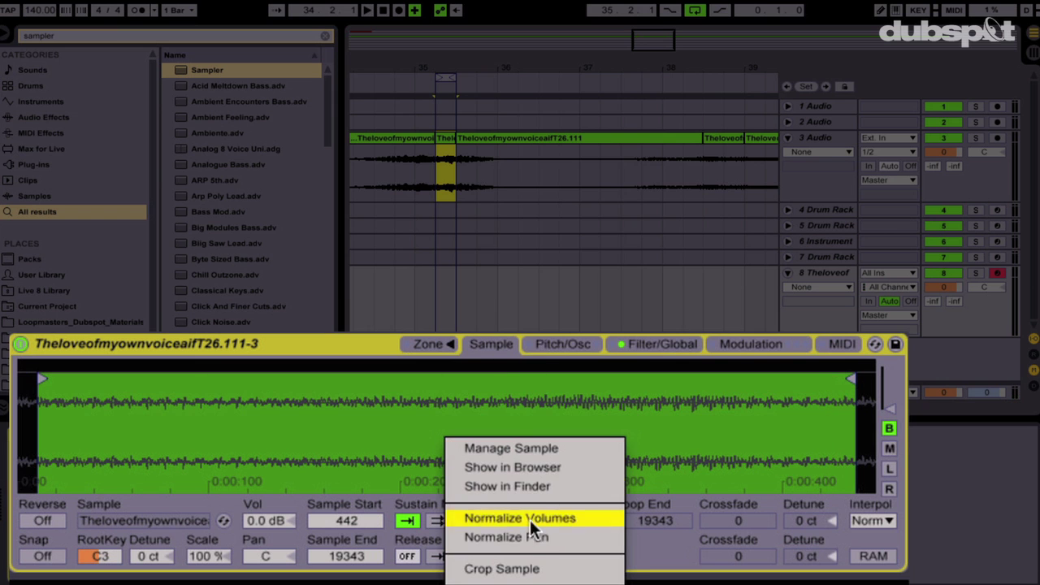
{"action": "left_click", "coordinate": [530, 514]}
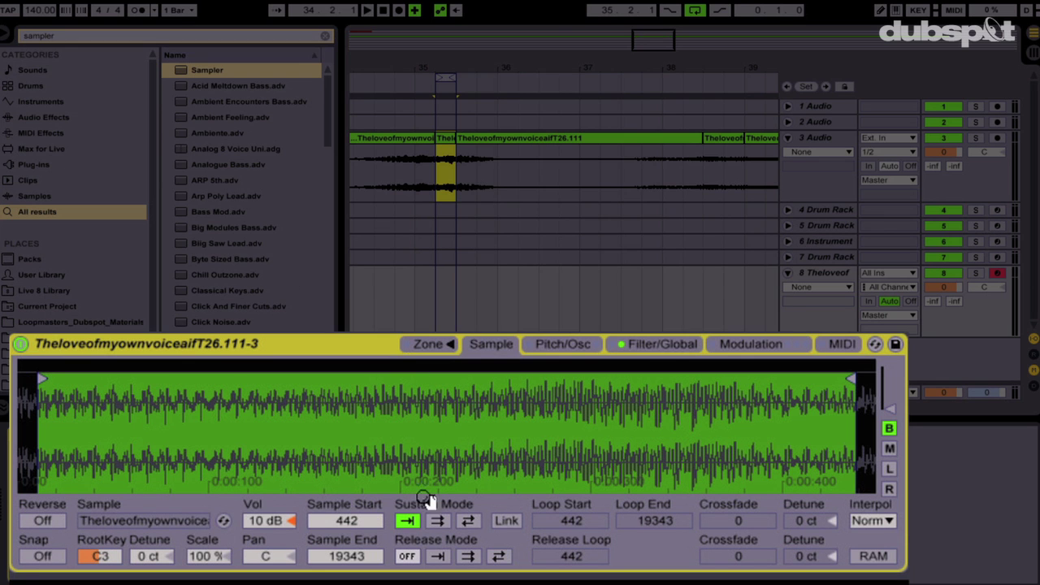
Step: Set Sustain Mode to Loop, looping 7125–17672 with a 3038 crossfade
{"action": "left_click", "coordinate": [437, 521]}
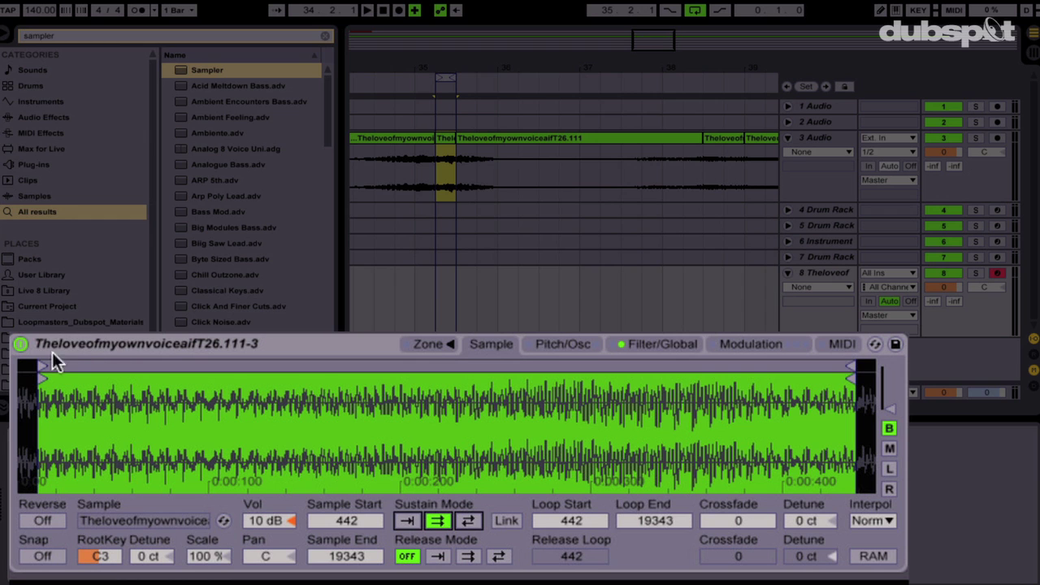
{"action": "mouse_move", "coordinate": [47, 367]}
{"action": "left_mouse_down"}
{"action": "mouse_move", "coordinate": [472, 370]}
{"action": "mouse_move", "coordinate": [485, 385]}
{"action": "left_mouse_up"}
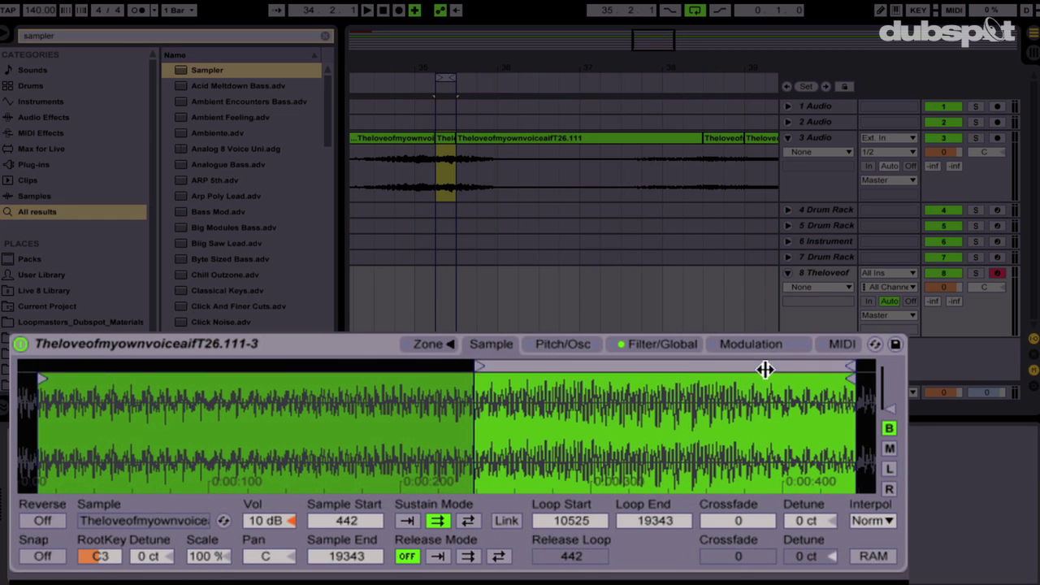
{"action": "left_click_drag", "start_coordinate": [766, 369], "coordinate": [692, 372]}
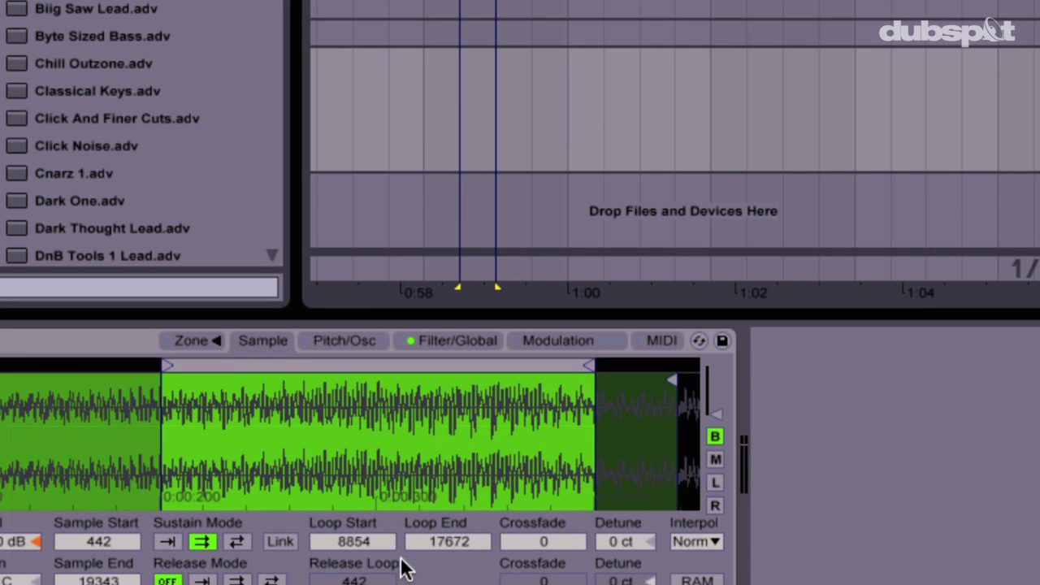
{"action": "left_click", "coordinate": [544, 543]}
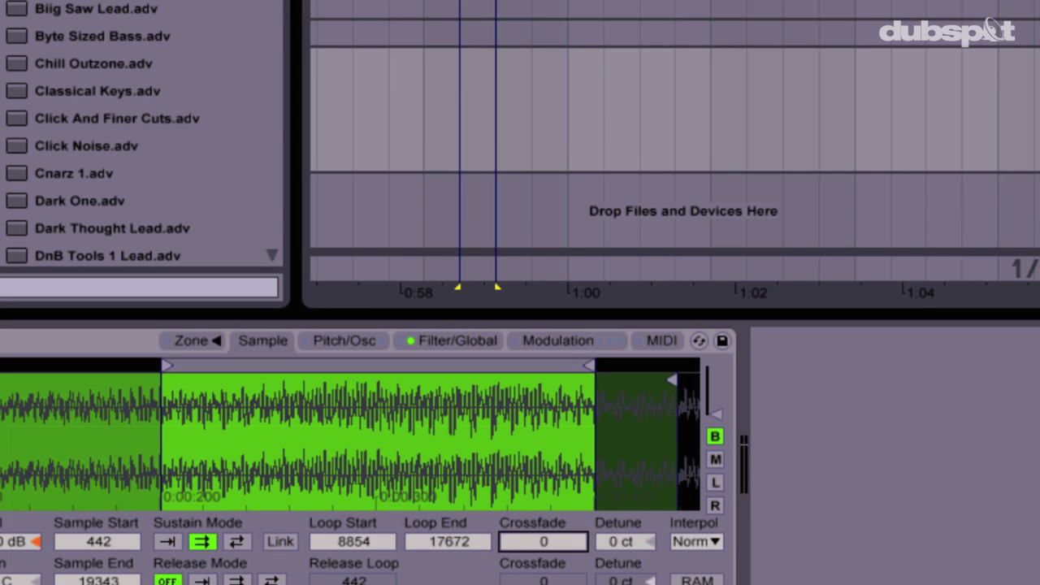
{"action": "left_click_drag", "start_coordinate": [544, 543], "coordinate": [544, 497]}
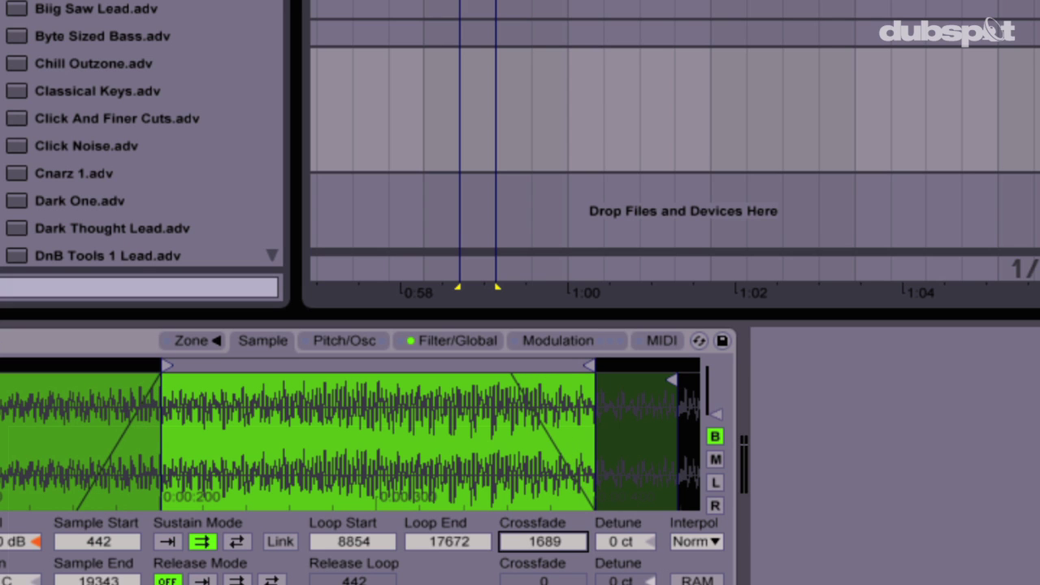
{"action": "left_click_drag", "start_coordinate": [544, 497], "coordinate": [543, 455]}
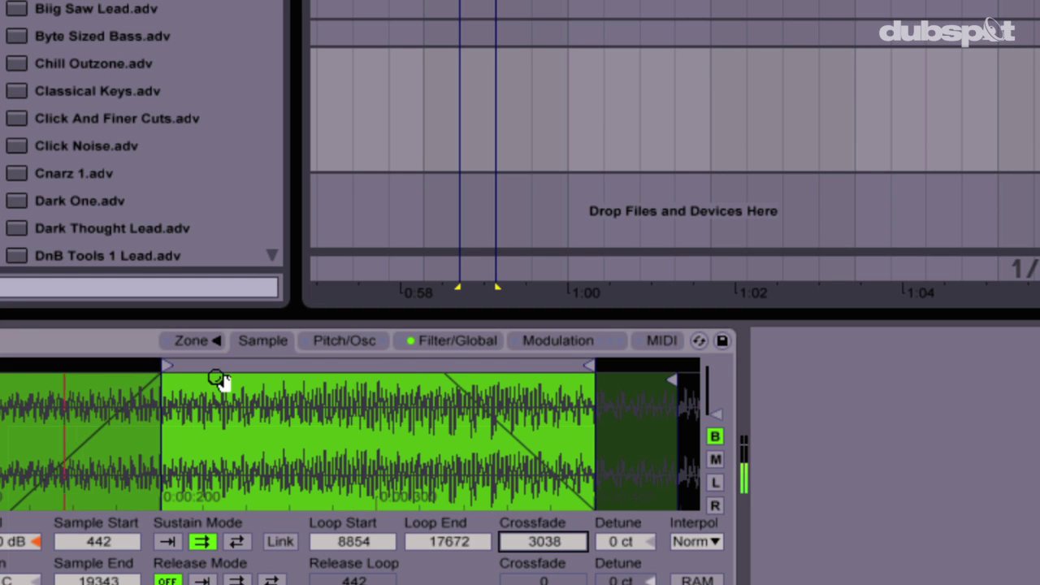
{"action": "left_click_drag", "start_coordinate": [163, 365], "coordinate": [79, 372]}
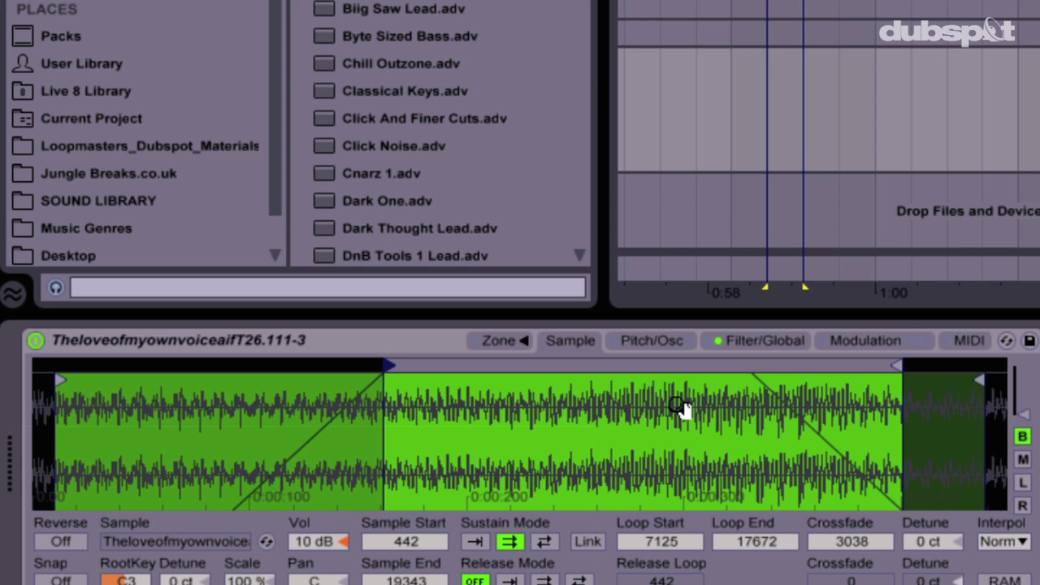
Step: Set the Sampler filter cutoff to 300 Hz with 3.84 resonance
{"action": "left_click", "coordinate": [747, 341]}
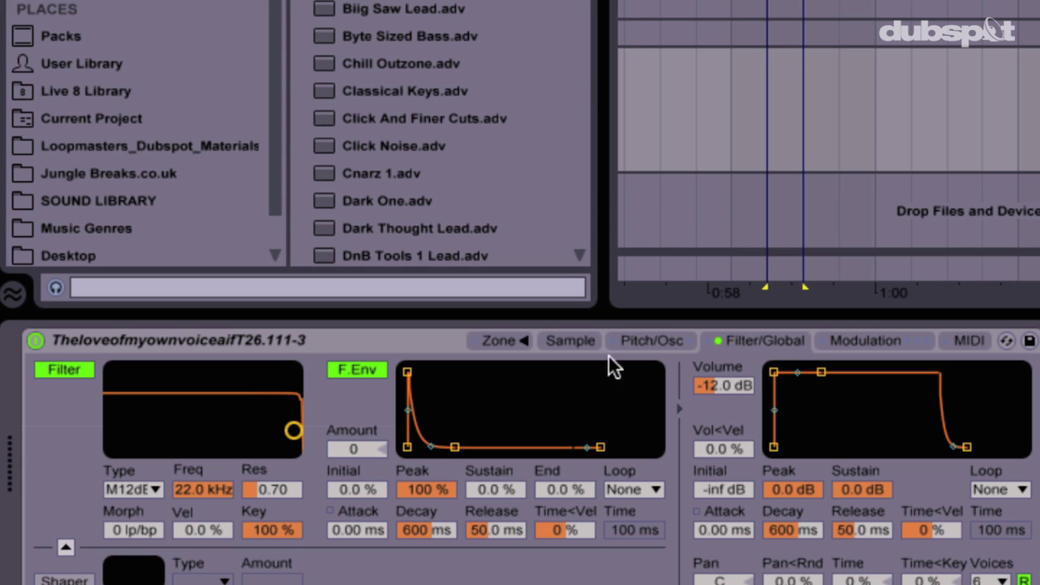
{"action": "left_click_drag", "start_coordinate": [293, 431], "coordinate": [201, 390]}
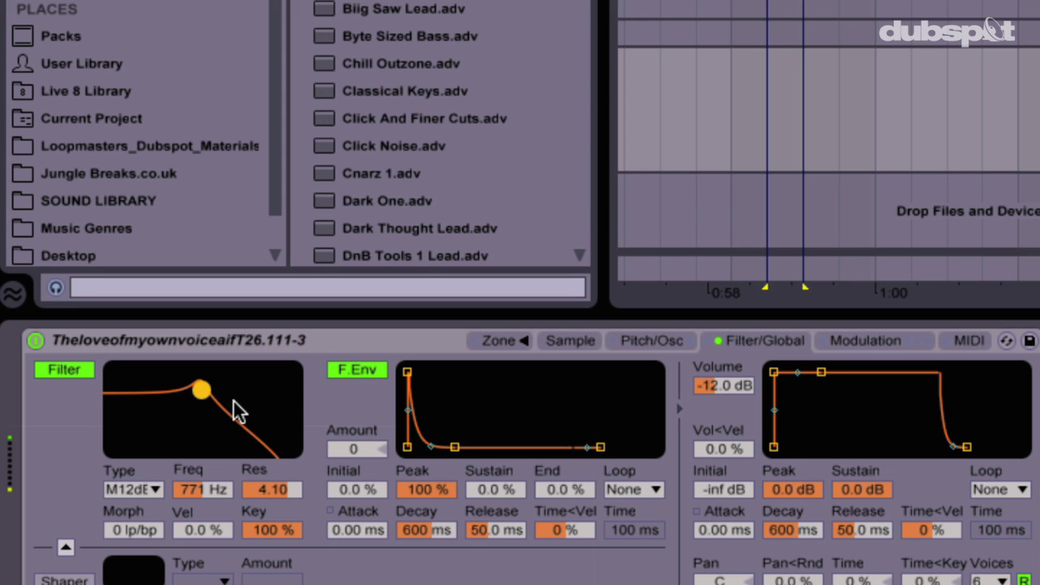
{"action": "mouse_move", "coordinate": [195, 387]}
{"action": "left_mouse_down"}
{"action": "mouse_move", "coordinate": [157, 394]}
{"action": "mouse_move", "coordinate": [200, 390]}
{"action": "left_mouse_up"}
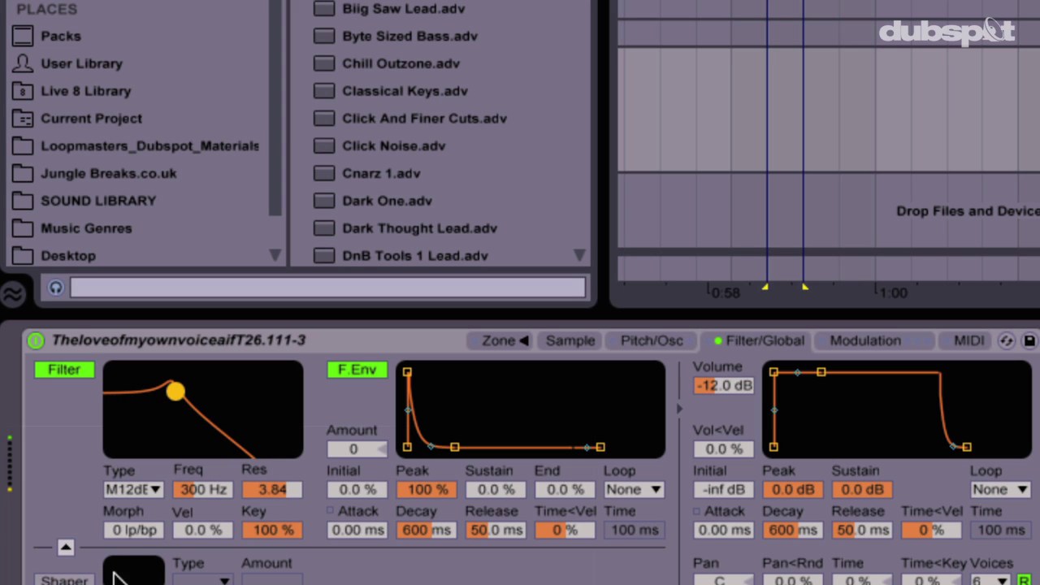
Step: Enable the Soft shaper and raise its amount to 62
{"action": "left_click", "coordinate": [65, 580]}
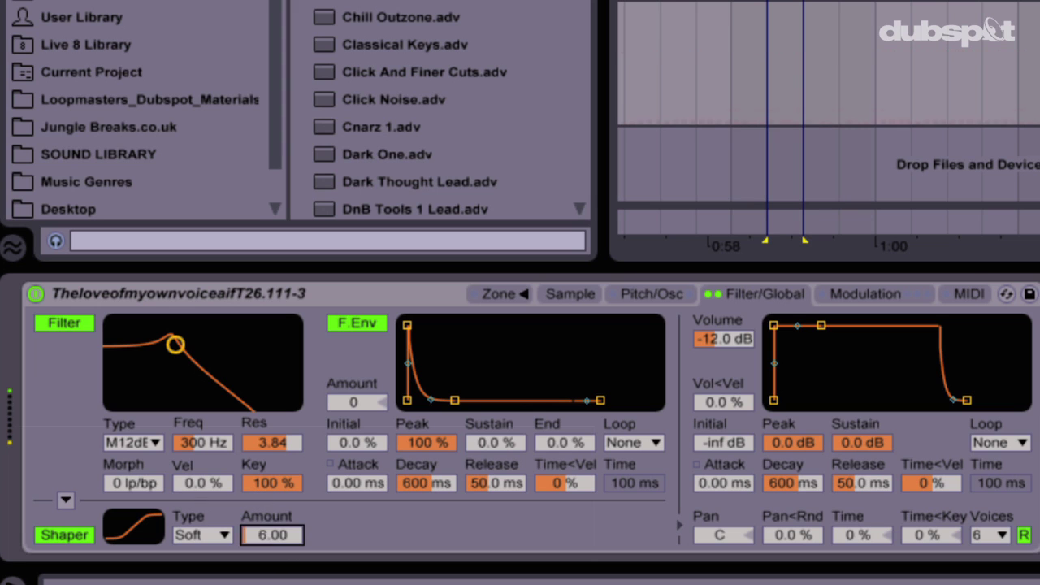
{"action": "left_click_drag", "start_coordinate": [272, 535], "coordinate": [273, 504]}
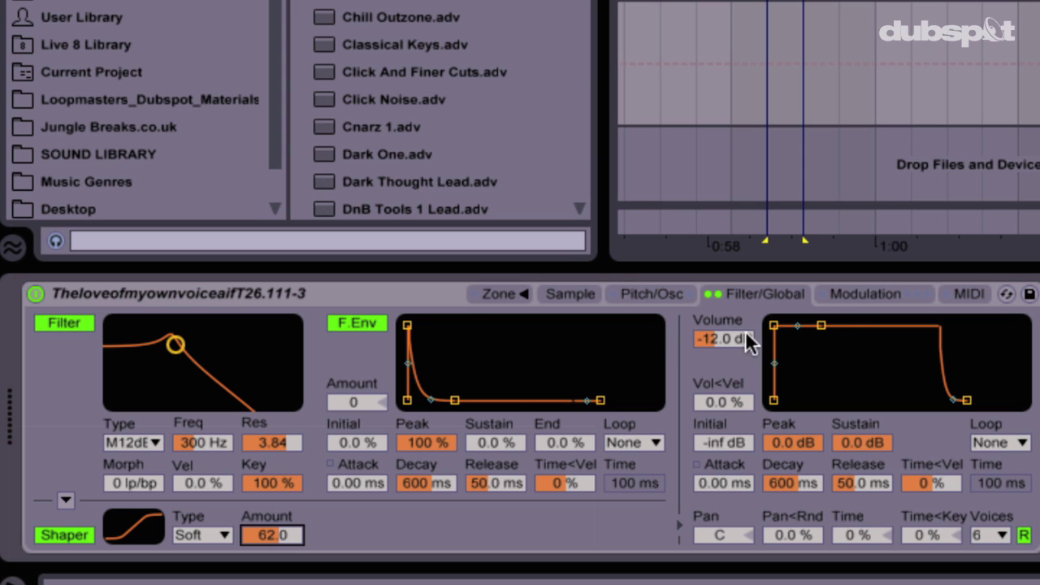
{"action": "left_click", "coordinate": [884, 297]}
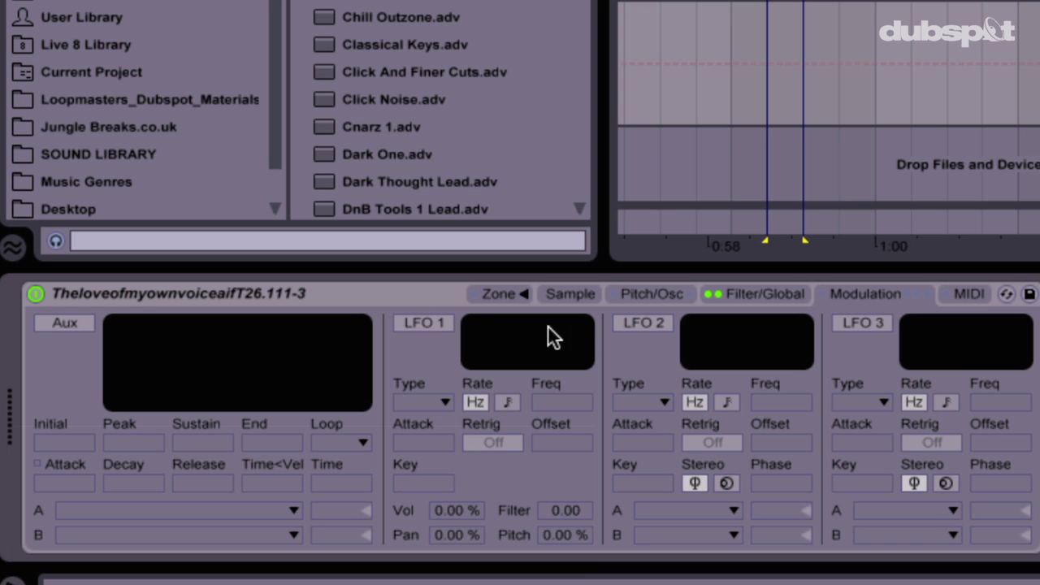
Step: Route LFO 2 to Filter Freq at about 16 depth with a synced 3/4 rate
{"action": "left_click", "coordinate": [645, 324]}
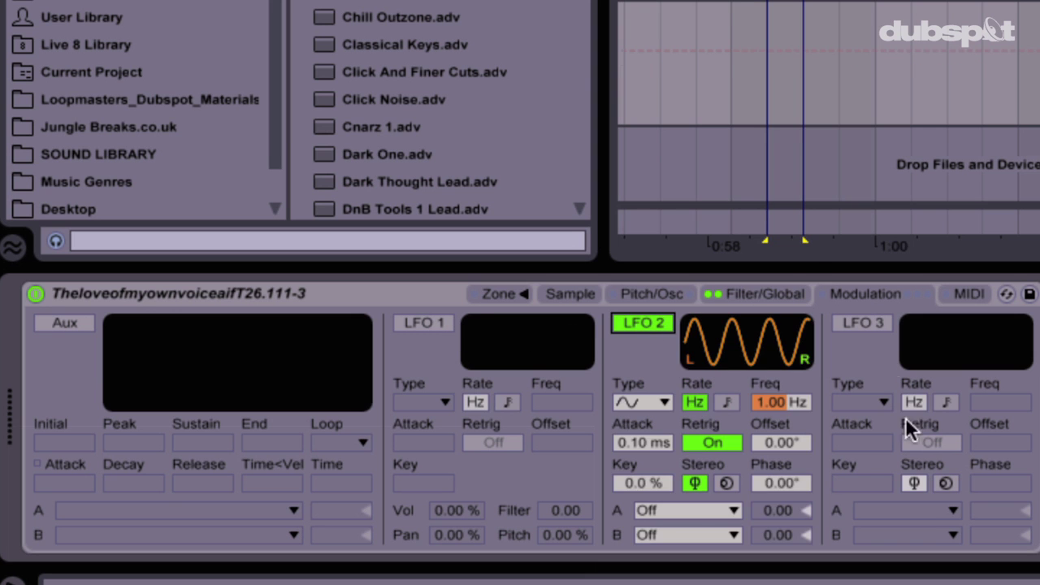
{"action": "left_click", "coordinate": [706, 510]}
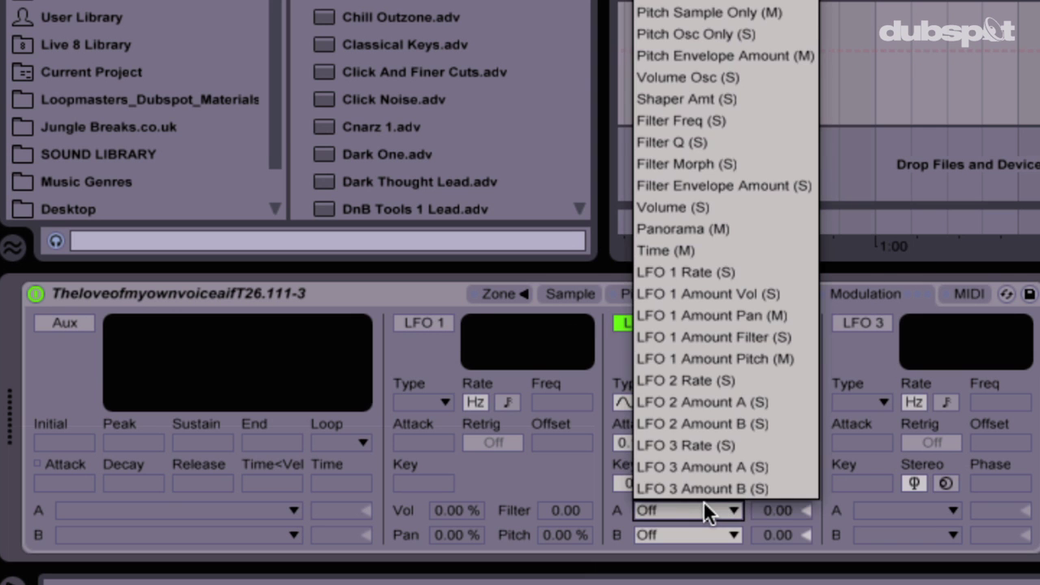
{"action": "left_click", "coordinate": [729, 120]}
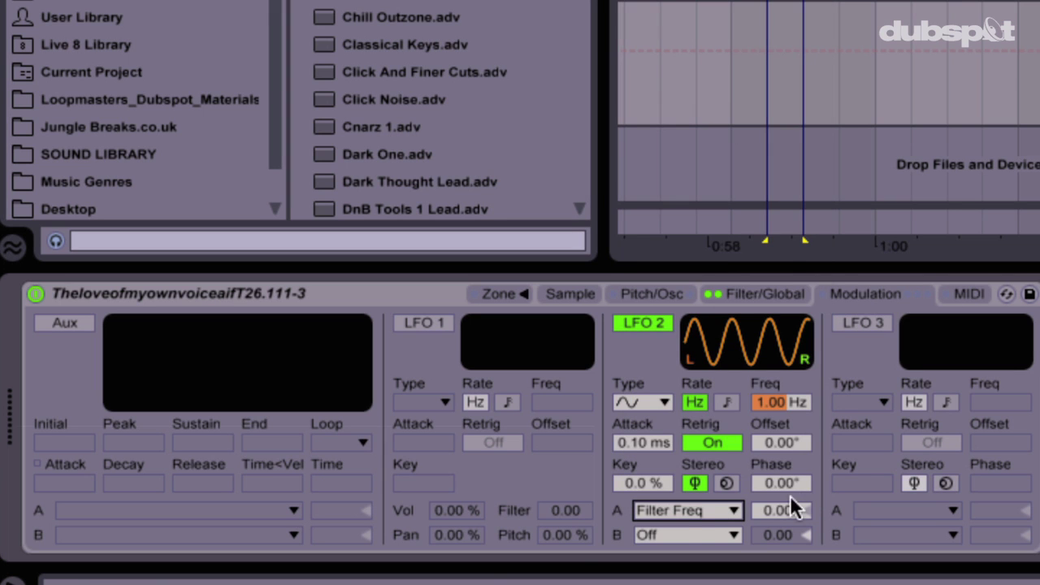
{"action": "left_click_drag", "start_coordinate": [788, 502], "coordinate": [788, 480]}
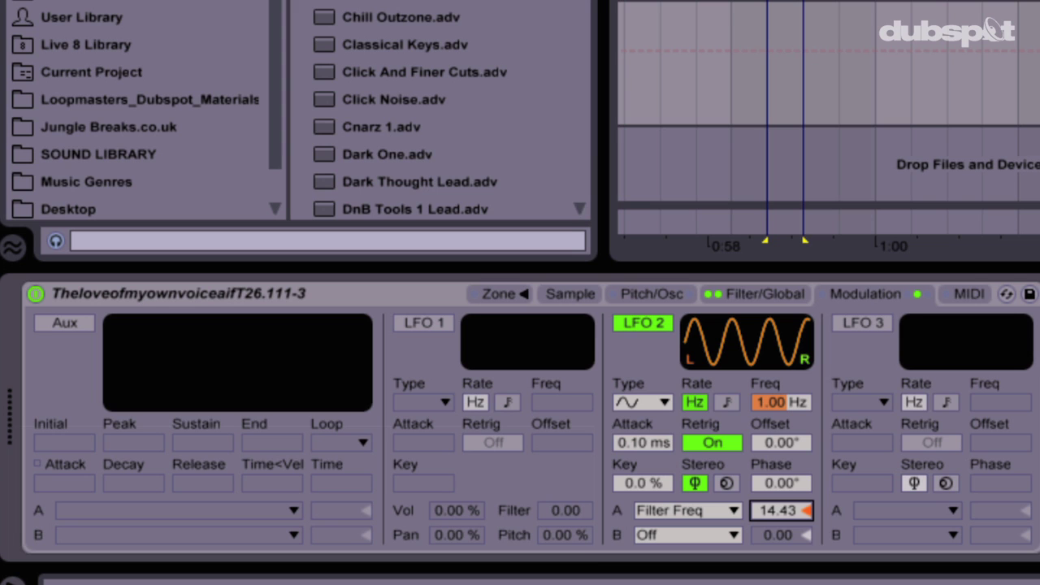
{"action": "left_click_drag", "start_coordinate": [788, 480], "coordinate": [788, 475]}
{"action": "left_click", "coordinate": [728, 400]}
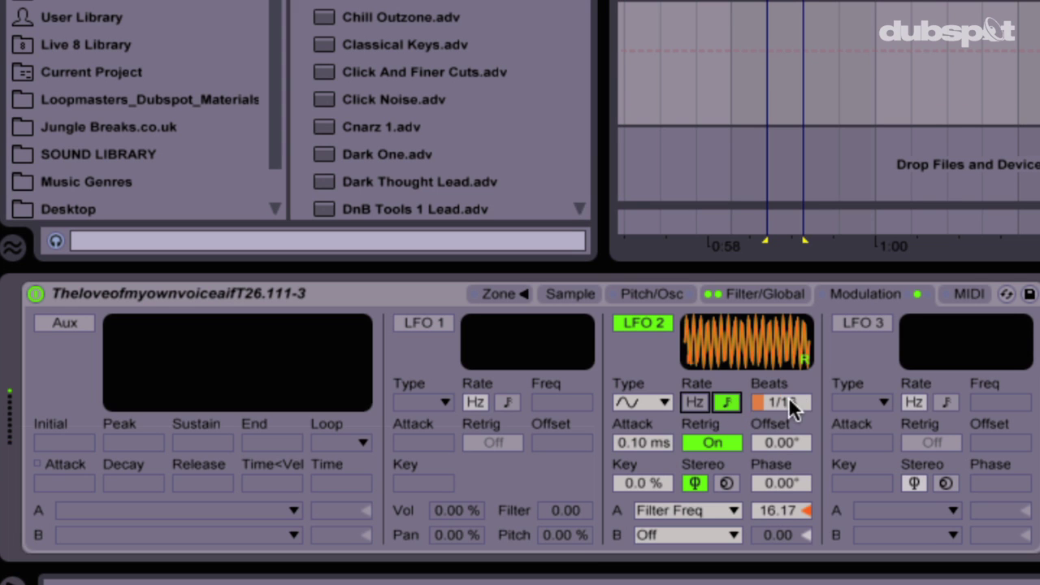
{"action": "left_click_drag", "start_coordinate": [792, 409], "coordinate": [792, 388]}
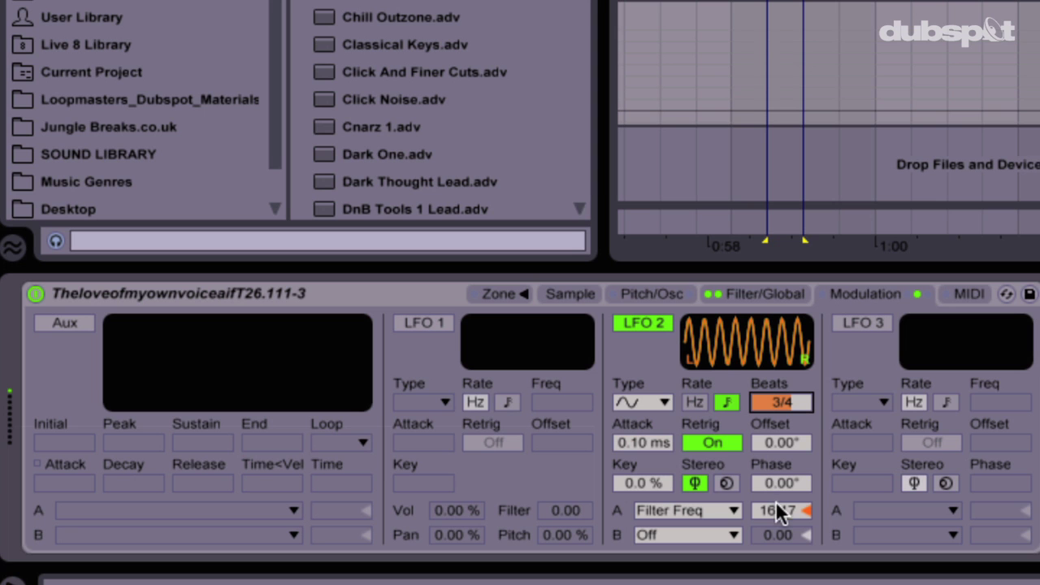
Step: Raise the Shaper amount to 76 and lower the filter cutoff to 152 Hz
{"action": "left_click", "coordinate": [756, 295]}
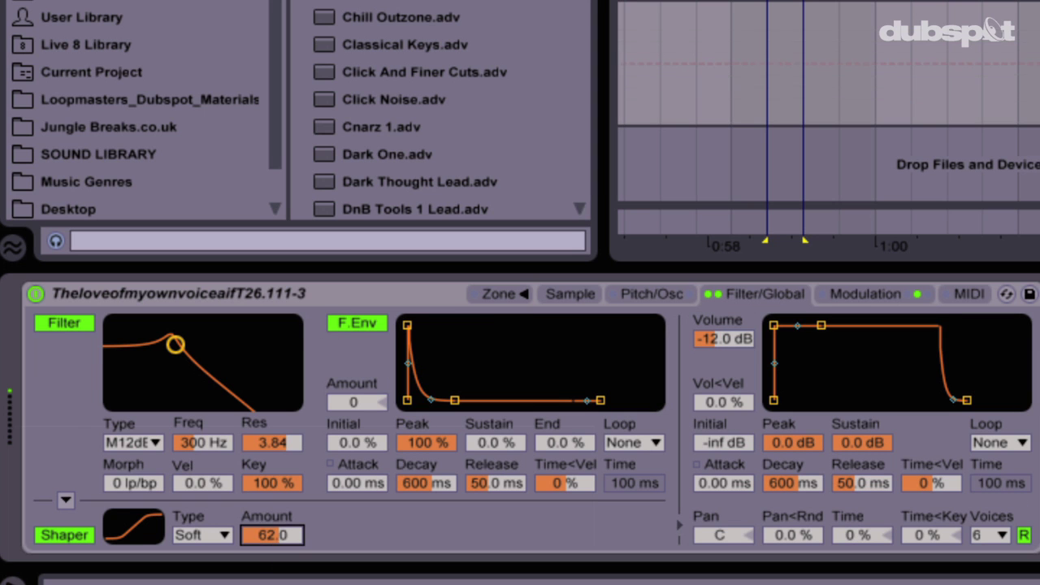
{"action": "mouse_move", "coordinate": [244, 535]}
{"action": "left_mouse_down"}
{"action": "mouse_move", "coordinate": [243, 564]}
{"action": "mouse_move", "coordinate": [243, 524]}
{"action": "left_mouse_up"}
{"action": "left_click", "coordinate": [66, 500]}
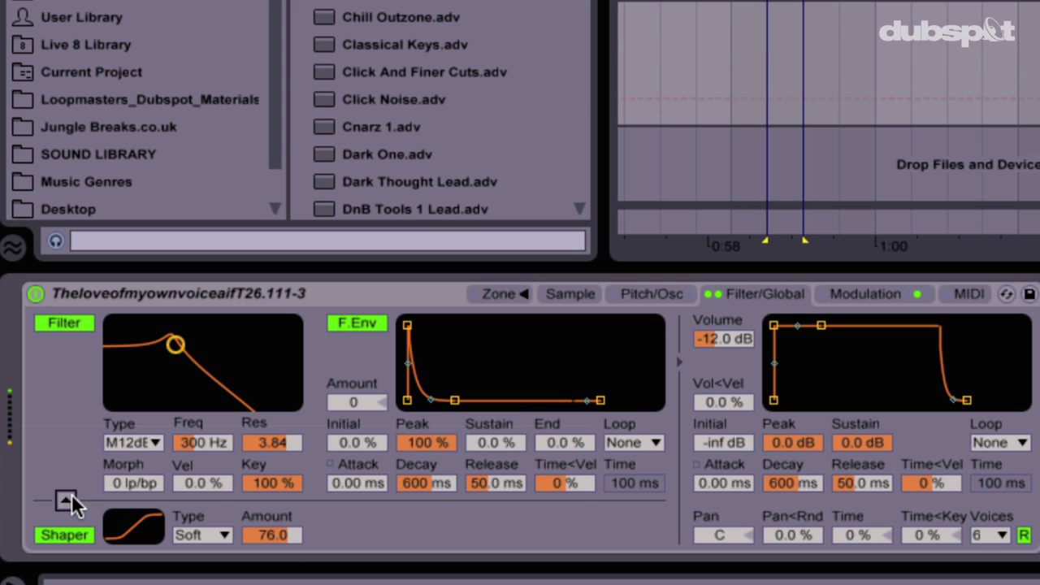
{"action": "left_click_drag", "start_coordinate": [176, 345], "coordinate": [156, 354]}
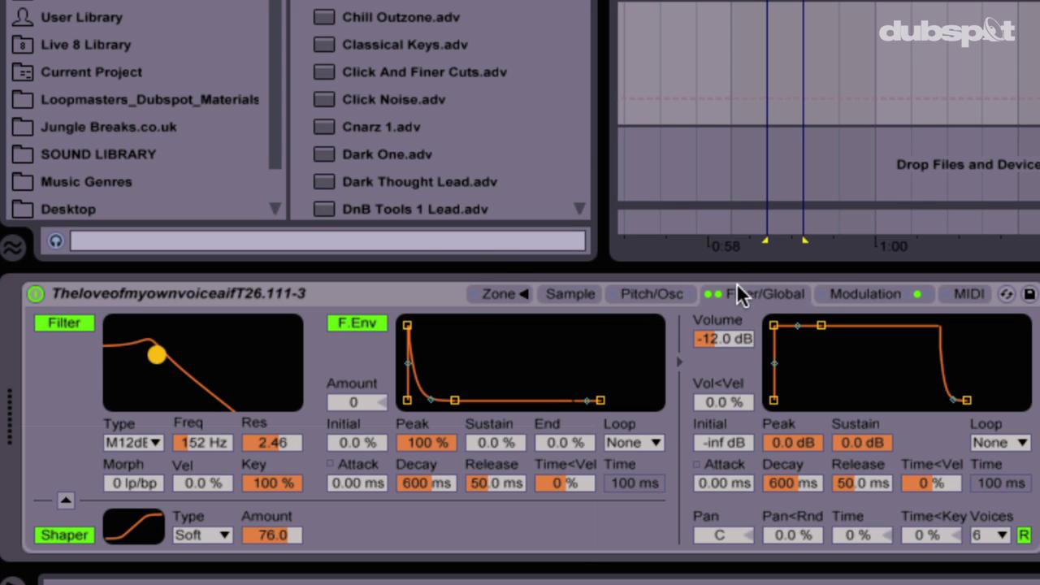
Step: Zero LFO 2's filter amount and try LFO 1 on volume at 100% with a synced 1/4 rate
{"action": "left_click", "coordinate": [840, 290]}
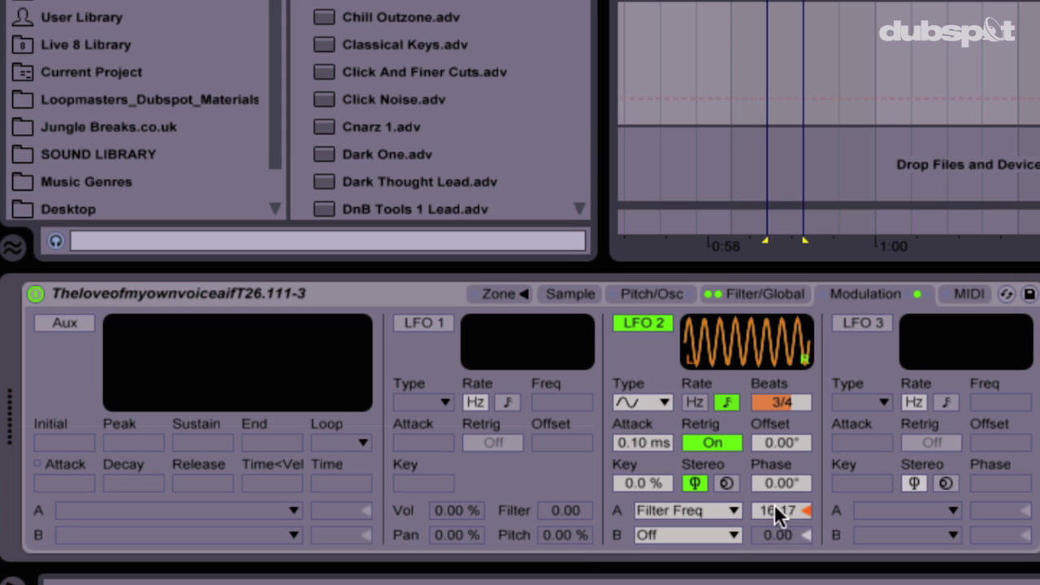
{"action": "left_click", "coordinate": [807, 504]}
{"action": "key", "text": "Delete"}
{"action": "left_click", "coordinate": [425, 323]}
{"action": "left_click", "coordinate": [638, 323]}
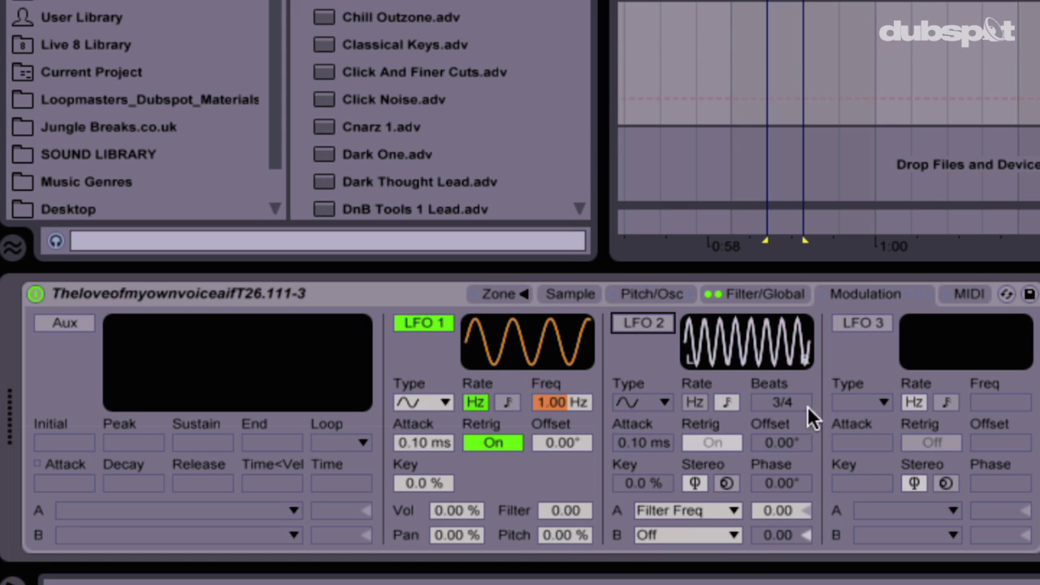
{"action": "left_click_drag", "start_coordinate": [462, 510], "coordinate": [462, 358]}
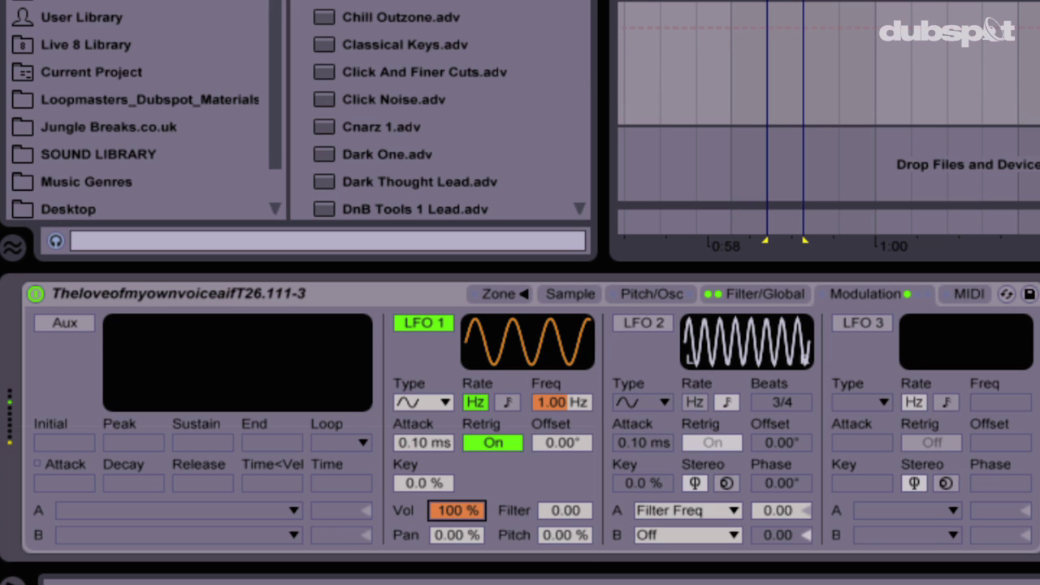
{"action": "left_click", "coordinate": [498, 403]}
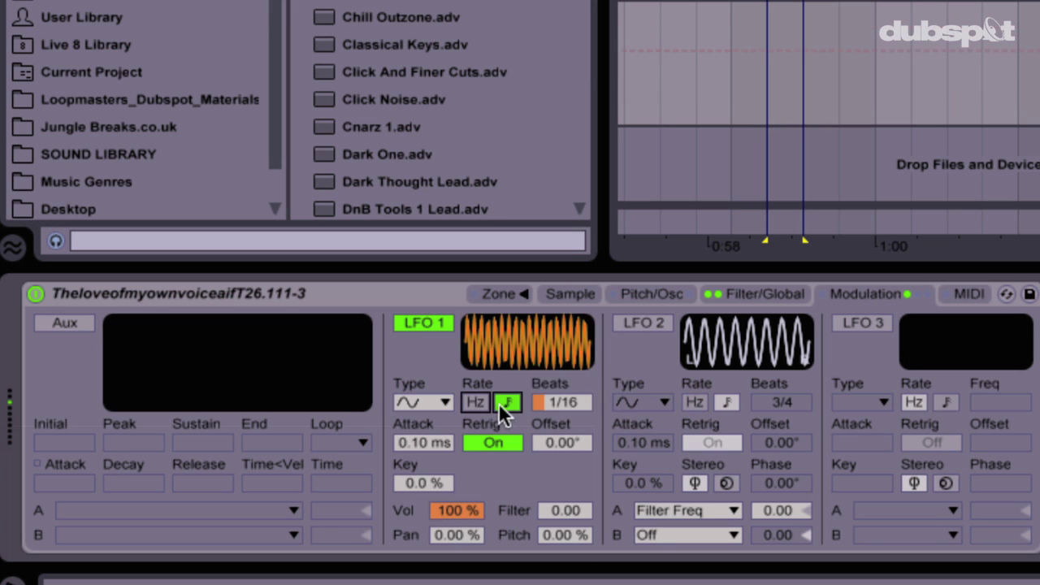
{"action": "left_click_drag", "start_coordinate": [559, 402], "coordinate": [559, 385]}
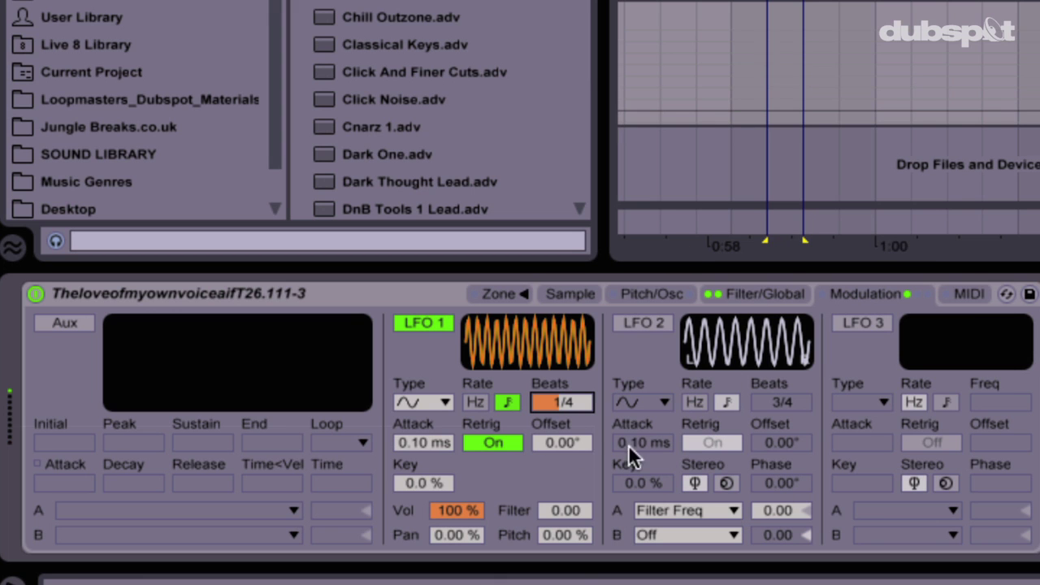
Step: Route LFO 2 to Volume at -100 with a synced 1/4 rate, turning LFO 1 off
{"action": "left_click", "coordinate": [708, 511]}
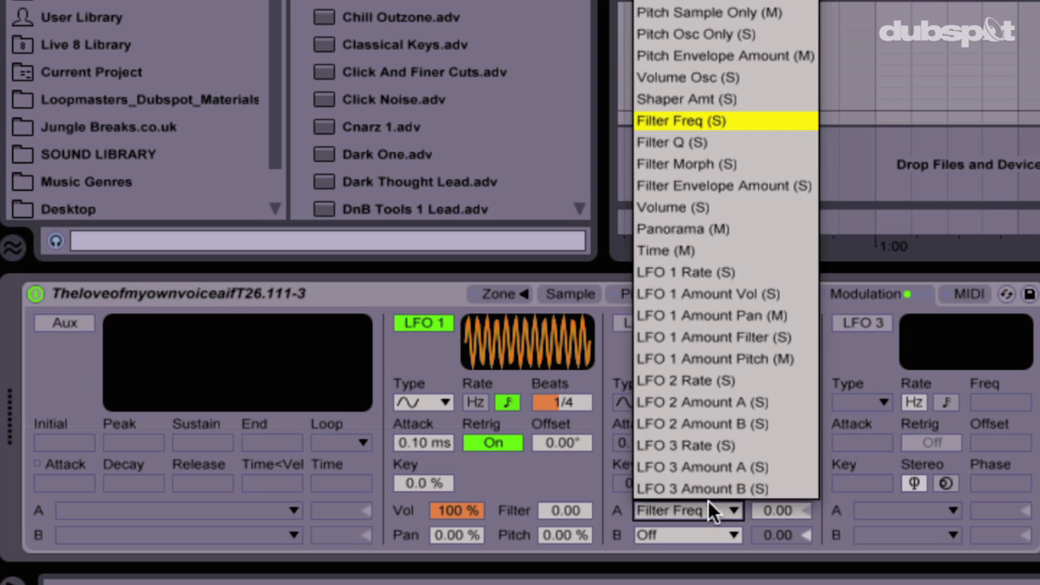
{"action": "left_click", "coordinate": [715, 207]}
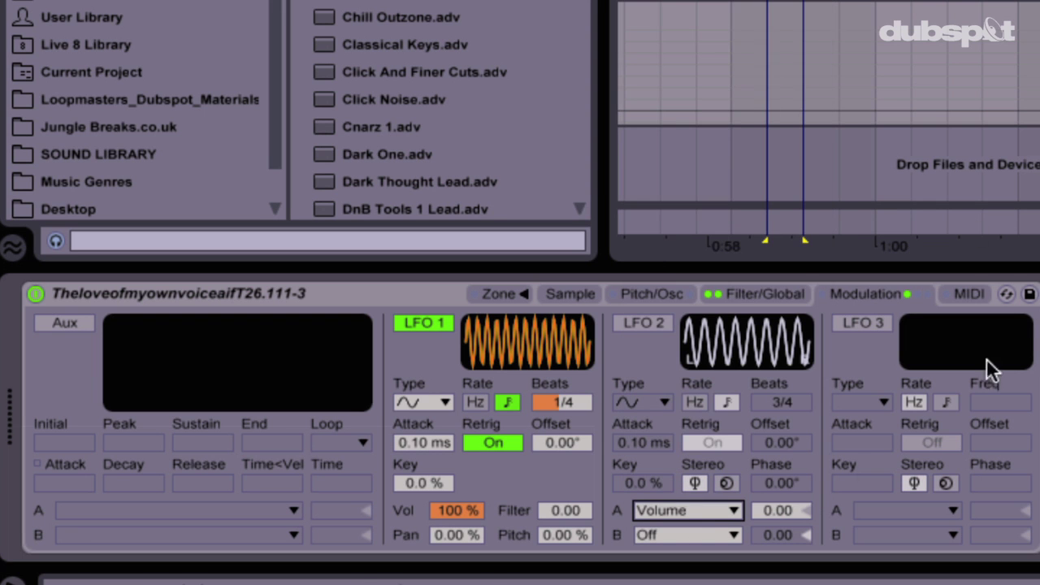
{"action": "mouse_move", "coordinate": [781, 510]}
{"action": "left_mouse_down"}
{"action": "mouse_move", "coordinate": [782, 569]}
{"action": "mouse_move", "coordinate": [787, 515]}
{"action": "left_mouse_up"}
{"action": "left_click", "coordinate": [435, 322]}
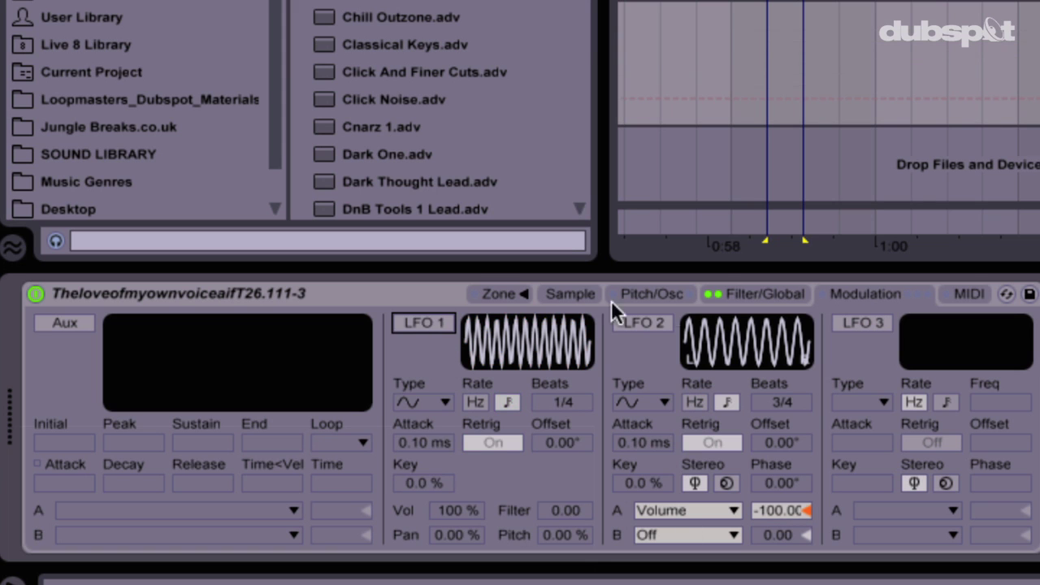
{"action": "left_click", "coordinate": [643, 324]}
{"action": "mouse_move", "coordinate": [787, 407]}
{"action": "left_mouse_down"}
{"action": "mouse_move", "coordinate": [787, 366]}
{"action": "mouse_move", "coordinate": [783, 398]}
{"action": "left_mouse_up"}
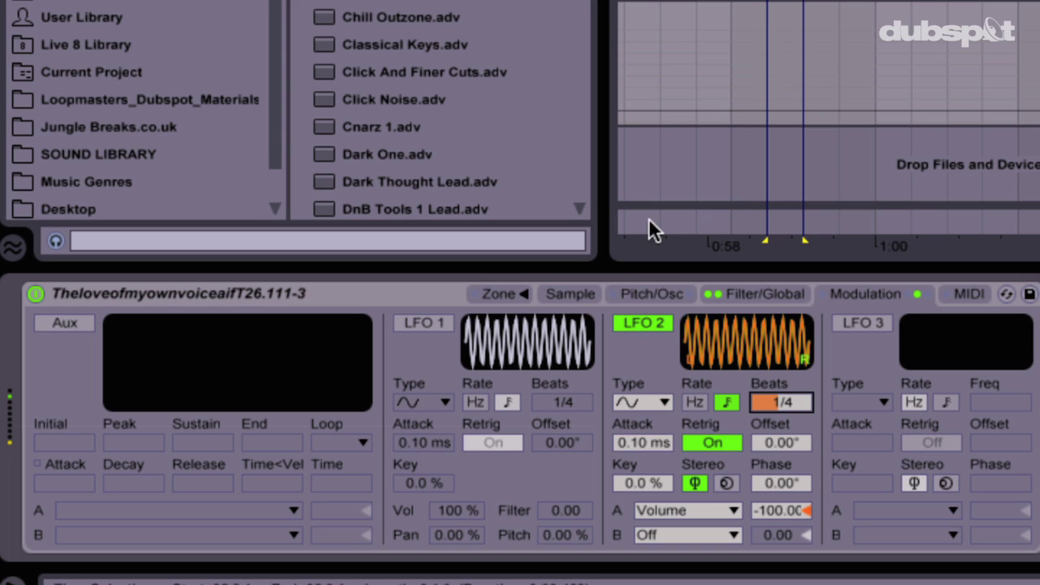
{"action": "left_click", "coordinate": [767, 291]}
Step: Drag the Sampler's Volume from -12.0 dB up to -1.69 dB
{"action": "left_click_drag", "start_coordinate": [714, 340], "coordinate": [714, 311]}
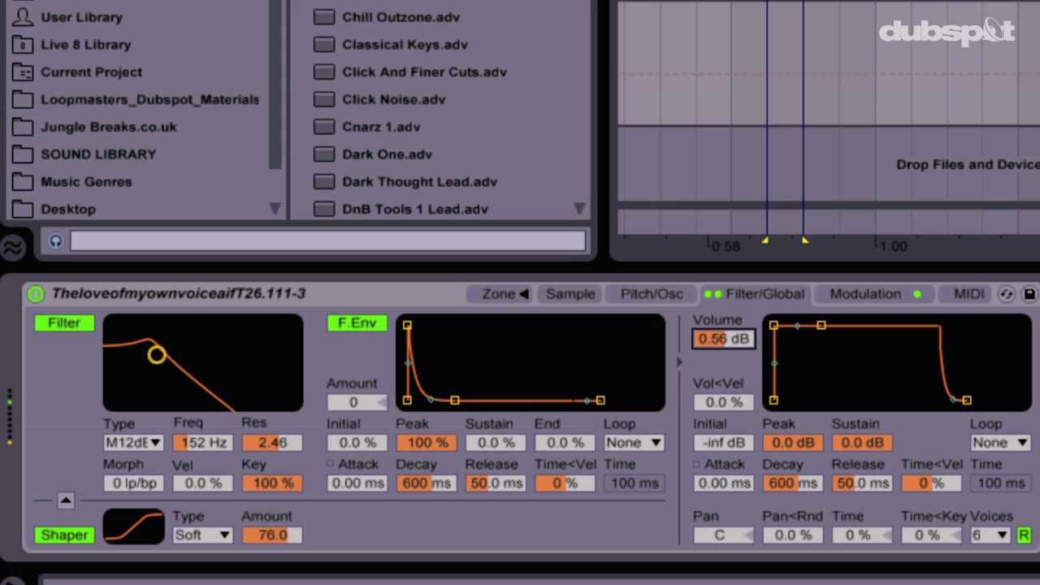
{"action": "left_click_drag", "start_coordinate": [714, 312], "coordinate": [714, 316]}
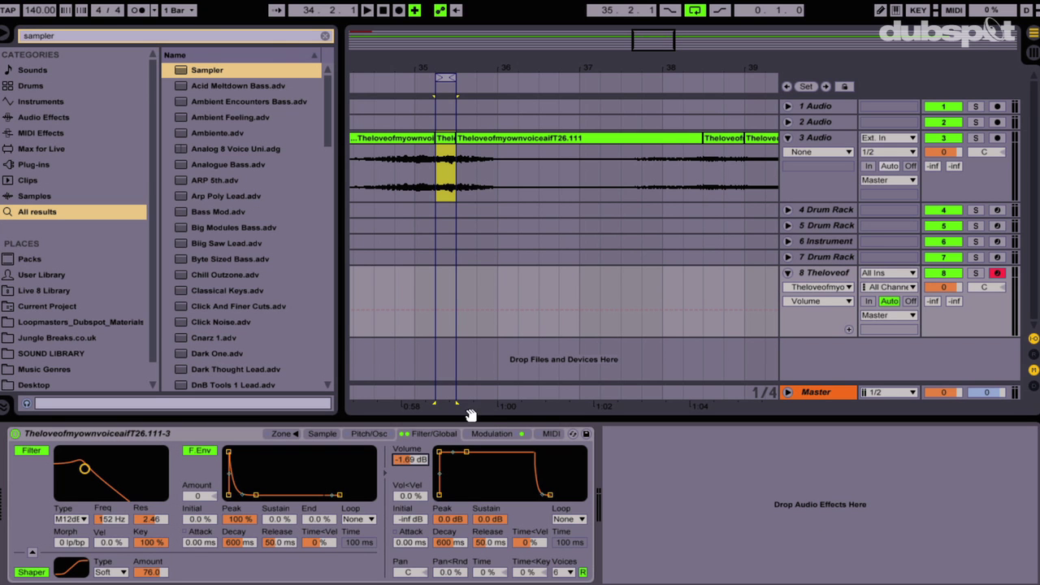
{"action": "key", "text": "Tab"}
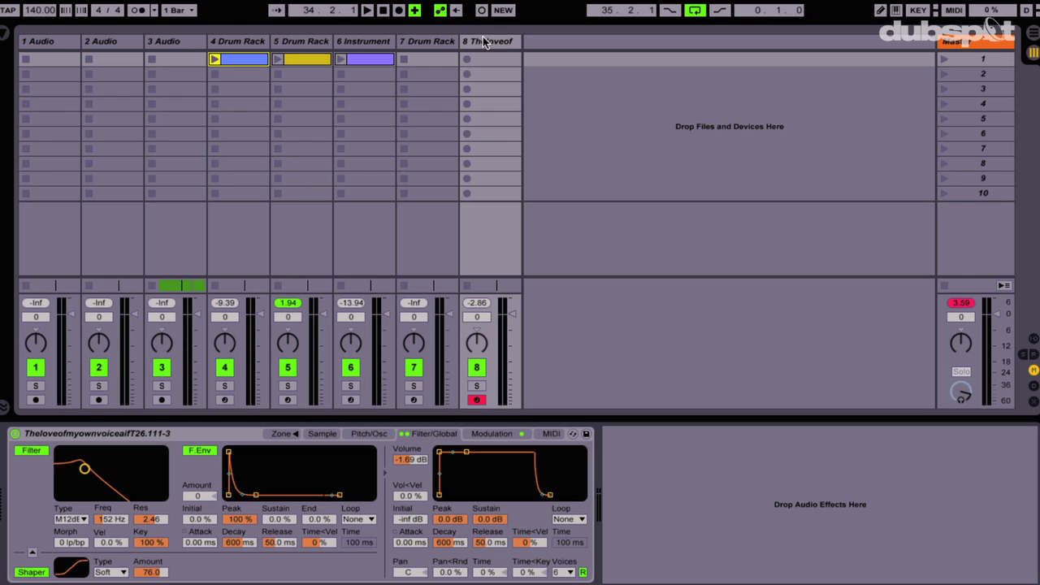
Step: Rename track 8 to 'Sub Bass'
{"action": "key", "text": "ctrl+r"}
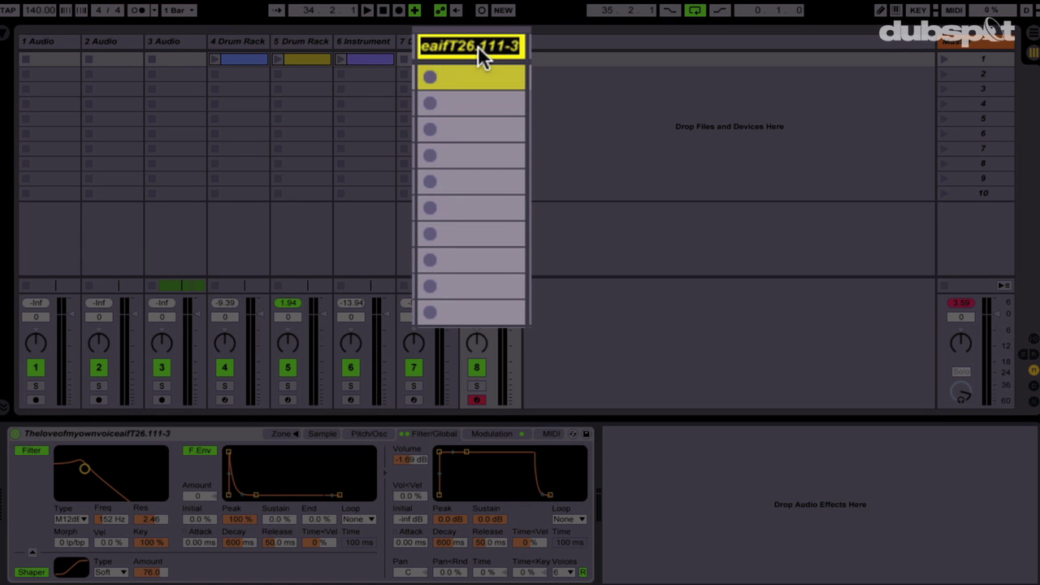
{"action": "type", "text": "Bass"}
{"action": "key", "text": "BackSpace"}
{"action": "key", "text": "BackSpace"}
{"action": "key", "text": "BackSpace"}
{"action": "key", "text": "BackSpace"}
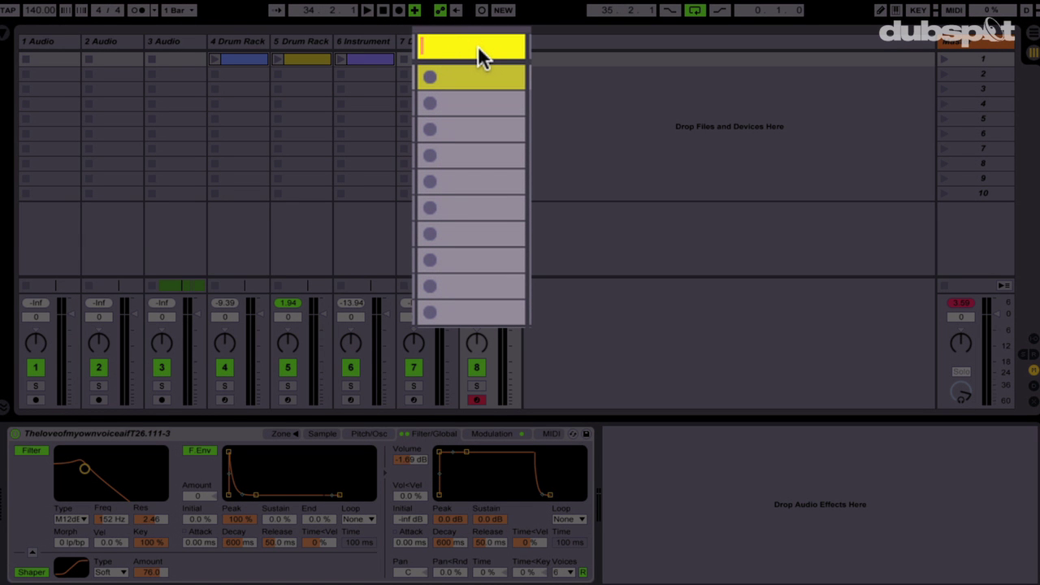
{"action": "type", "text": "Sub Bass"}
{"action": "key", "text": "Return"}
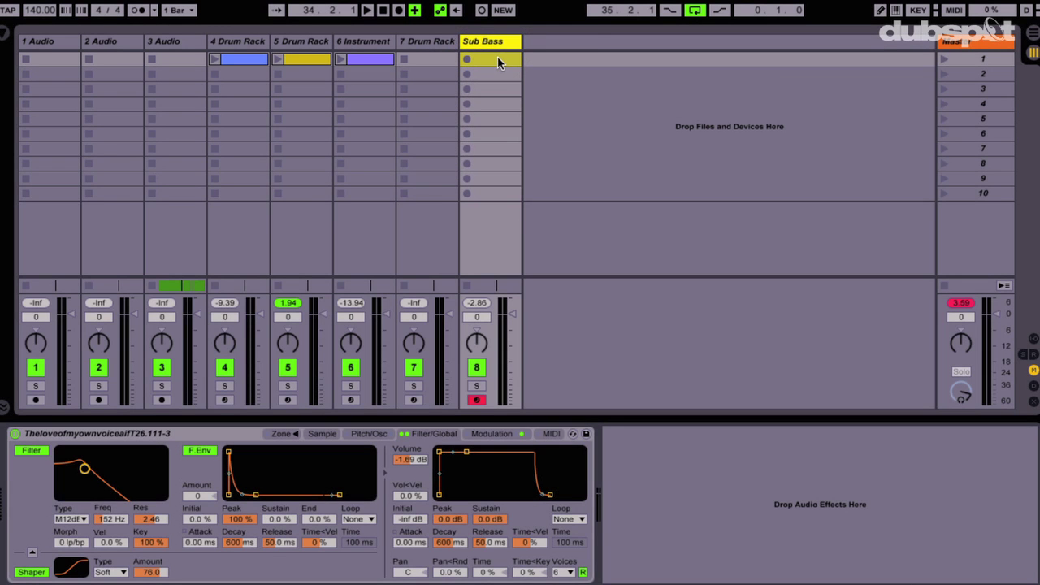
Step: Create a MIDI clip on Sub Bass with a C2 note held across the whole bar
{"action": "double_click", "coordinate": [498, 56]}
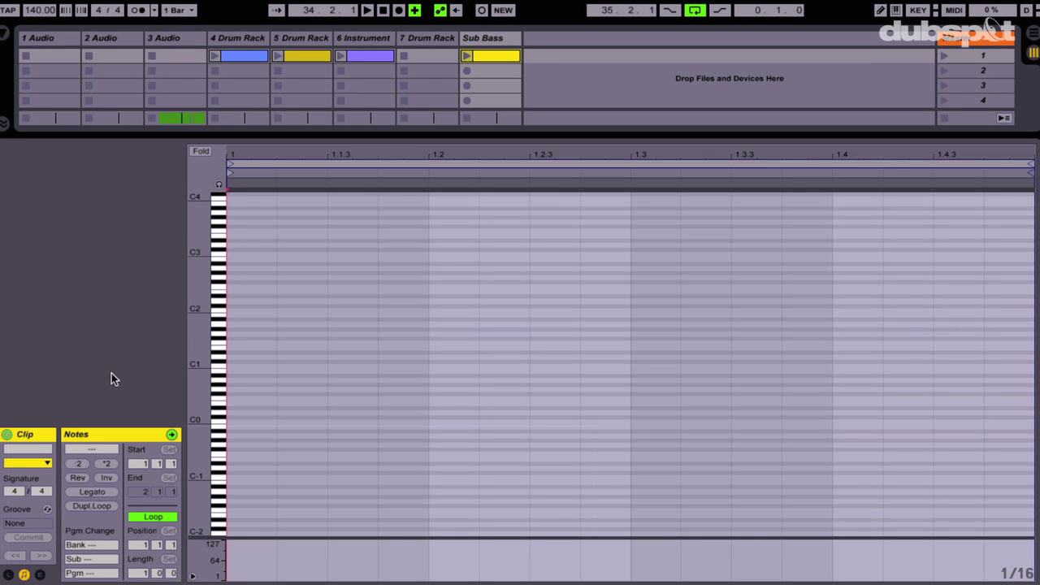
{"action": "left_click", "coordinate": [218, 312]}
{"action": "double_click", "coordinate": [238, 310]}
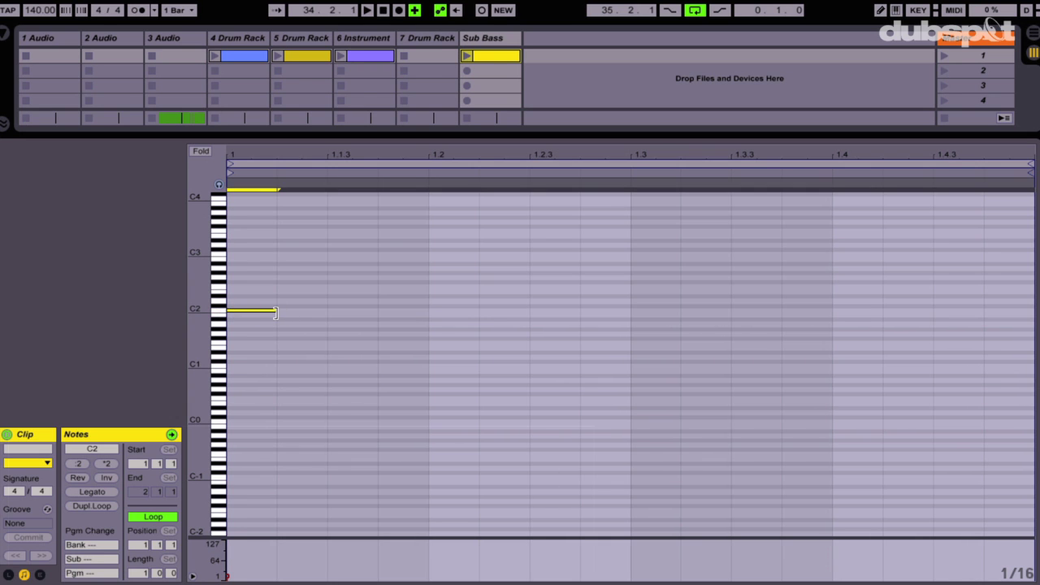
{"action": "left_click_drag", "start_coordinate": [276, 312], "coordinate": [1009, 274]}
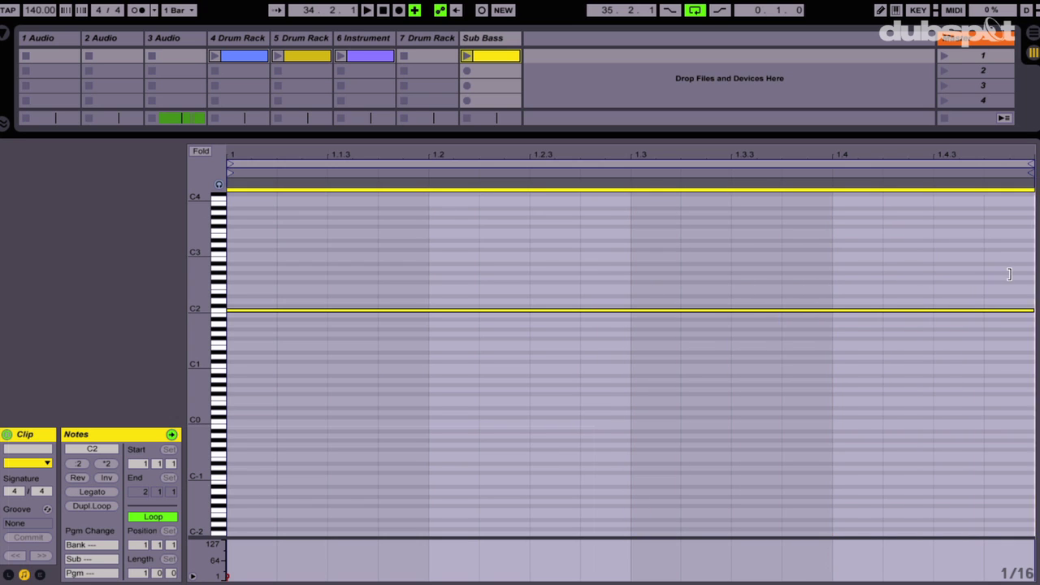
Step: Duplicate the clip to two bars and raise the bar-2 note to C#2
{"action": "left_click", "coordinate": [200, 152]}
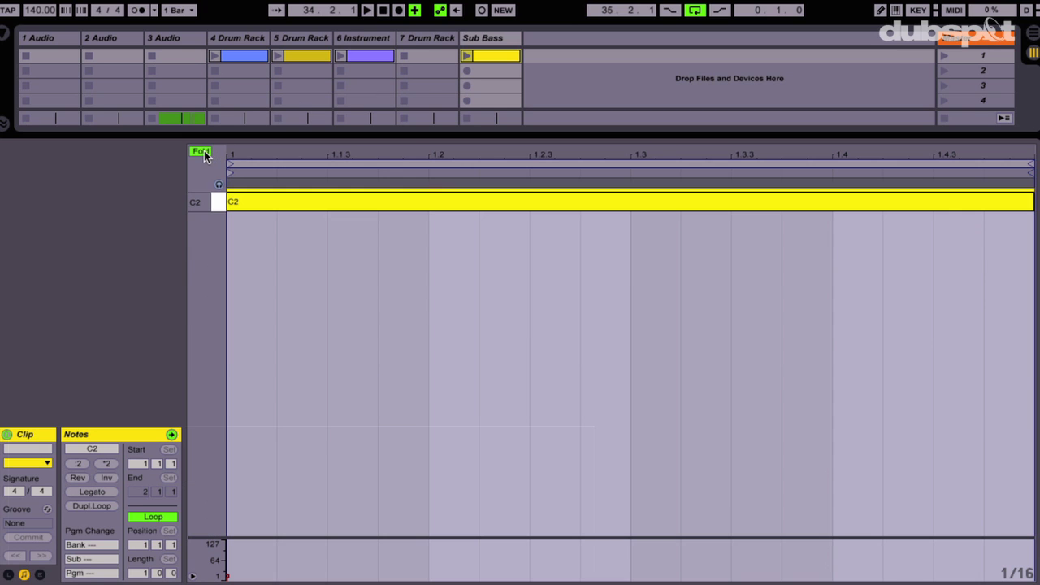
{"action": "left_click", "coordinate": [89, 504]}
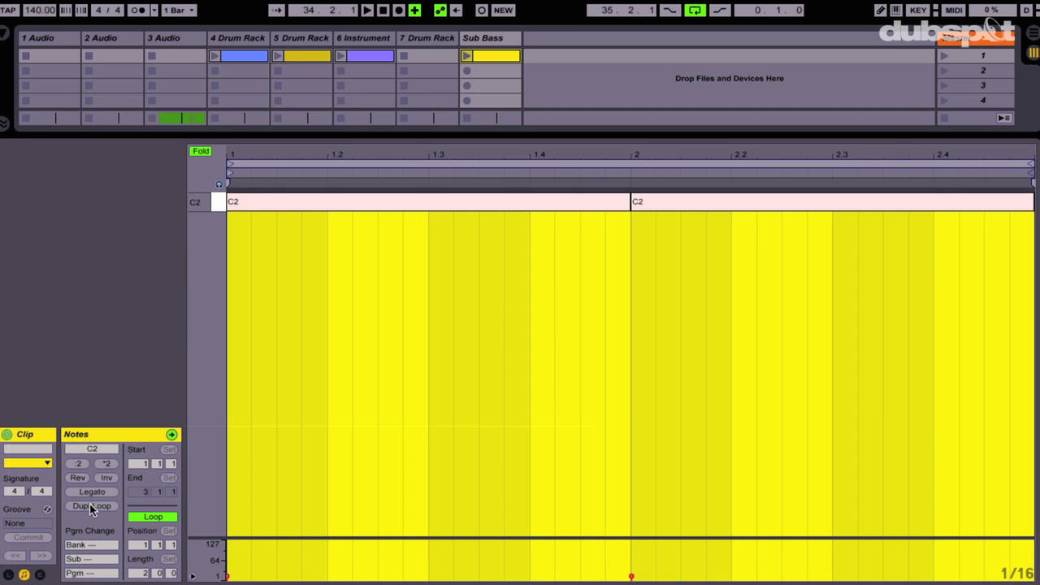
{"action": "left_click", "coordinate": [202, 152]}
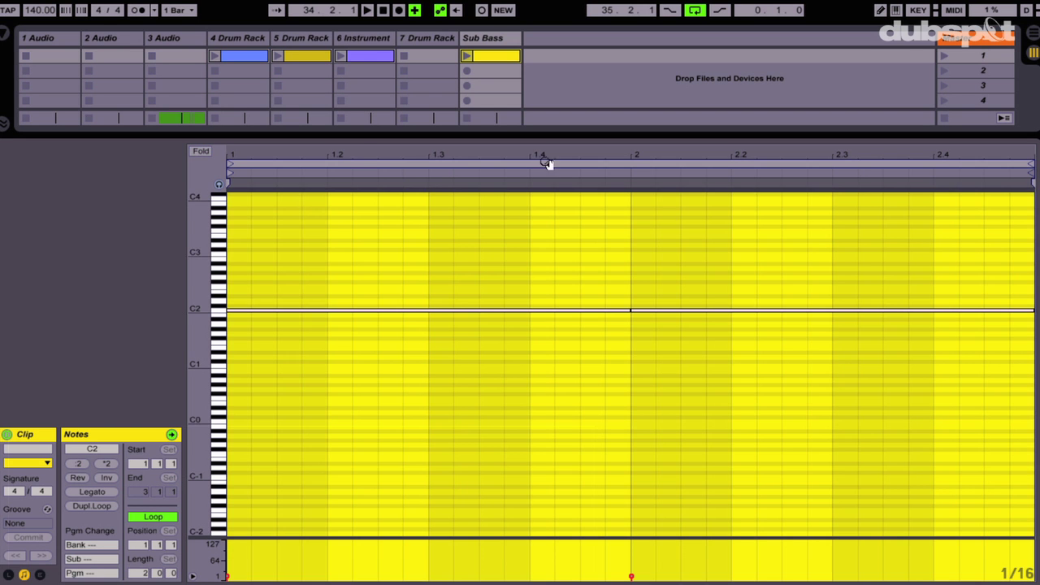
{"action": "left_click", "coordinate": [759, 308]}
{"action": "key", "text": "Up"}
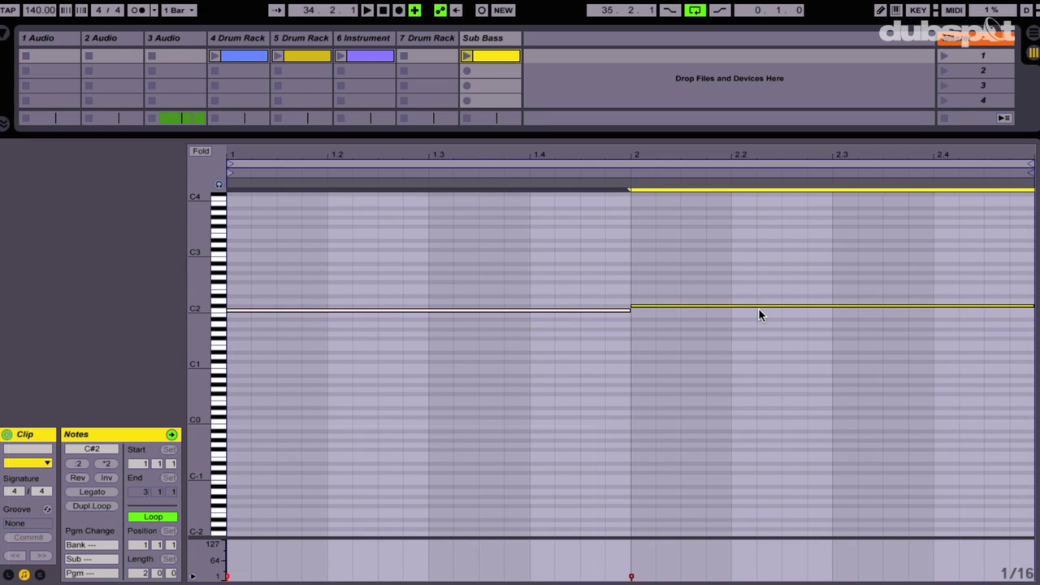
Step: Launch scene 1 and lower the 5 Drum Rack volume to -9.2 dB, resetting its peak meter
{"action": "left_click", "coordinate": [943, 56]}
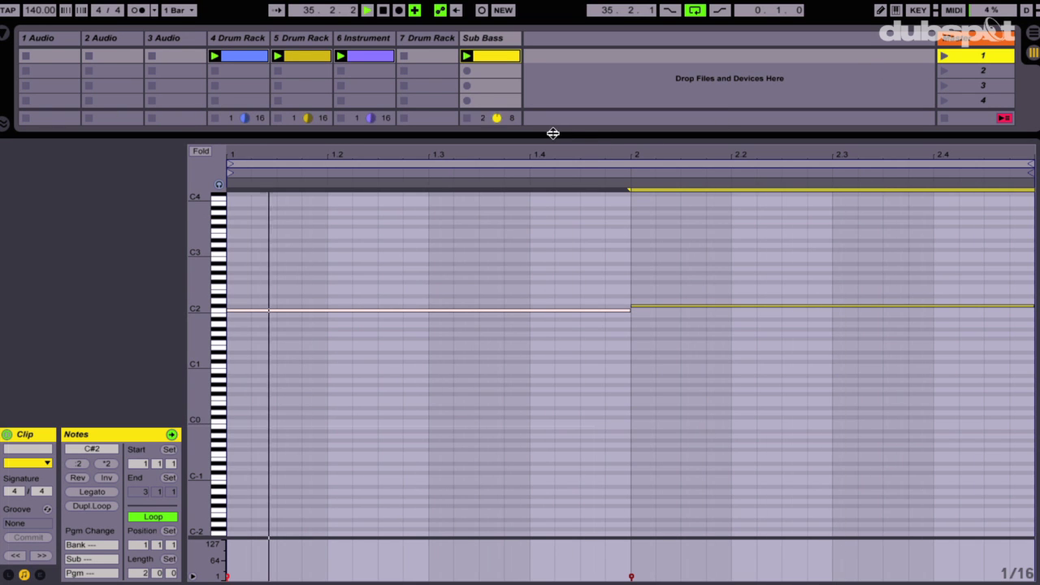
{"action": "left_click_drag", "start_coordinate": [553, 132], "coordinate": [490, 354]}
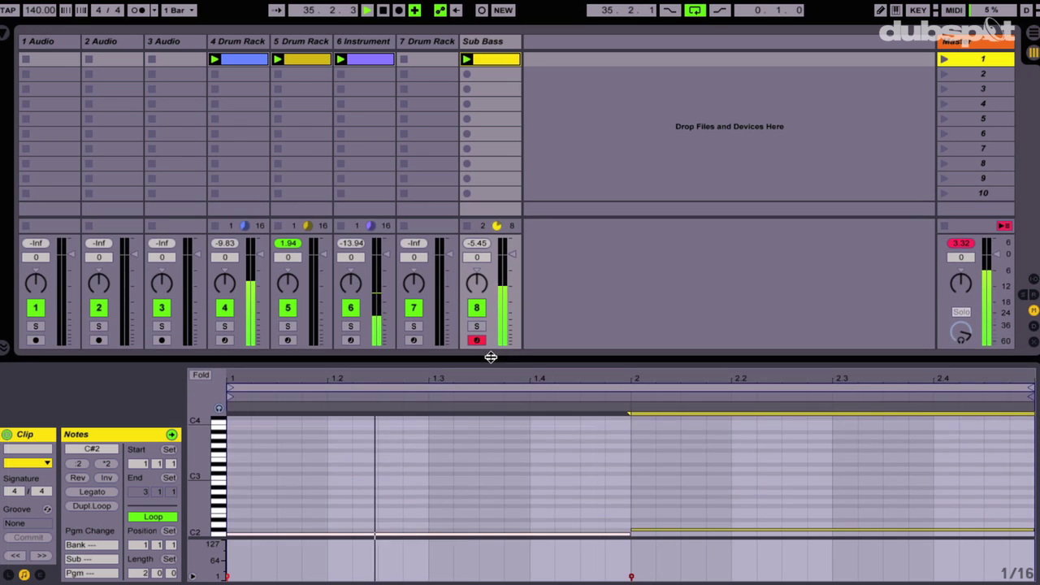
{"action": "left_click", "coordinate": [201, 374]}
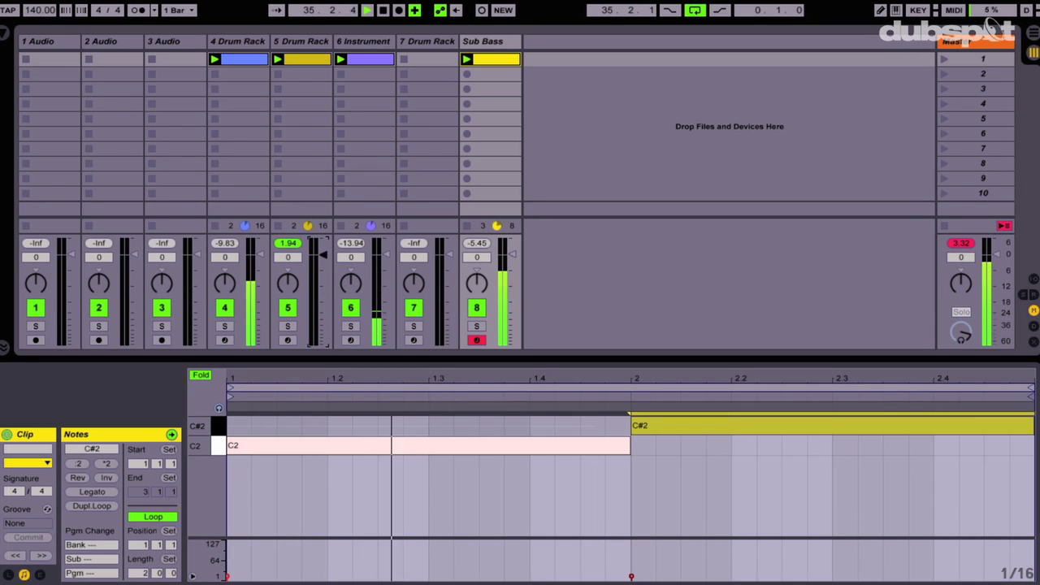
{"action": "left_click_drag", "start_coordinate": [309, 281], "coordinate": [310, 279]}
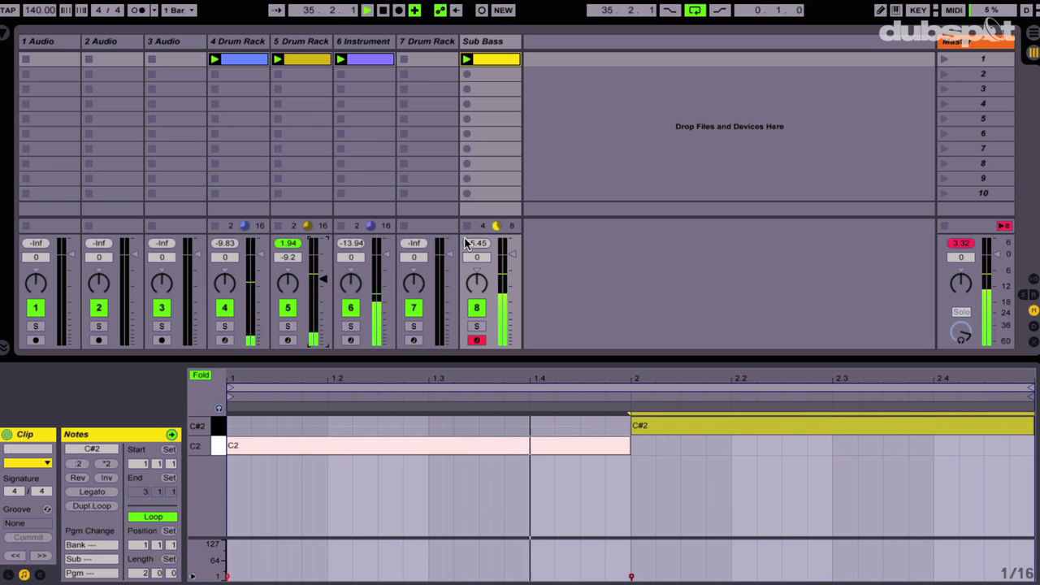
{"action": "left_click", "coordinate": [288, 246]}
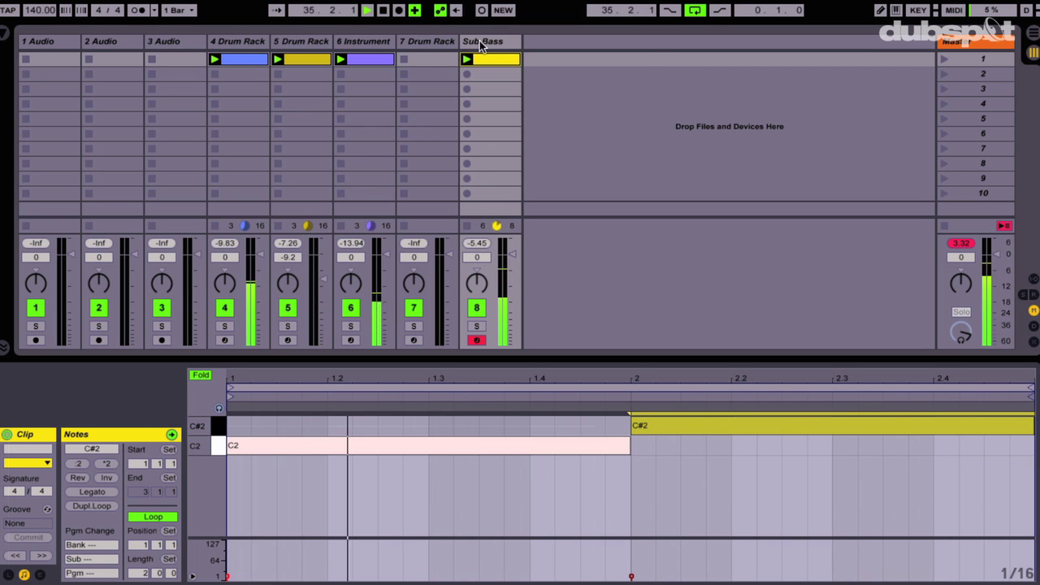
Step: Lower the Sub Bass Sampler's filter cutoff to about 117 Hz, leaving LFO 2 at 1/4 beats
{"action": "left_click", "coordinate": [504, 43]}
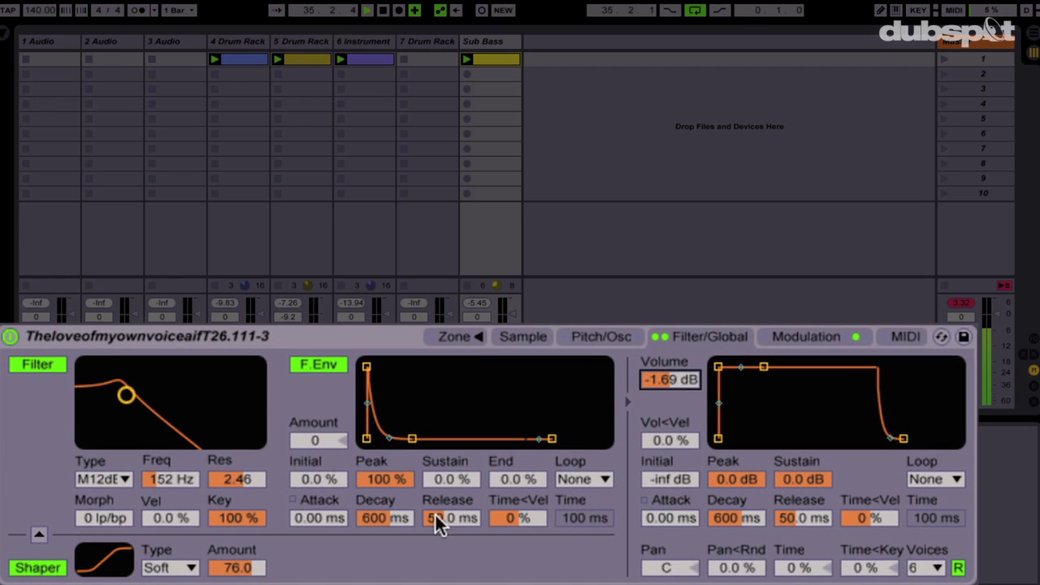
{"action": "mouse_move", "coordinate": [131, 392]}
{"action": "left_mouse_down"}
{"action": "mouse_move", "coordinate": [163, 395]}
{"action": "mouse_move", "coordinate": [112, 396]}
{"action": "mouse_move", "coordinate": [136, 392]}
{"action": "mouse_move", "coordinate": [119, 392]}
{"action": "left_mouse_up"}
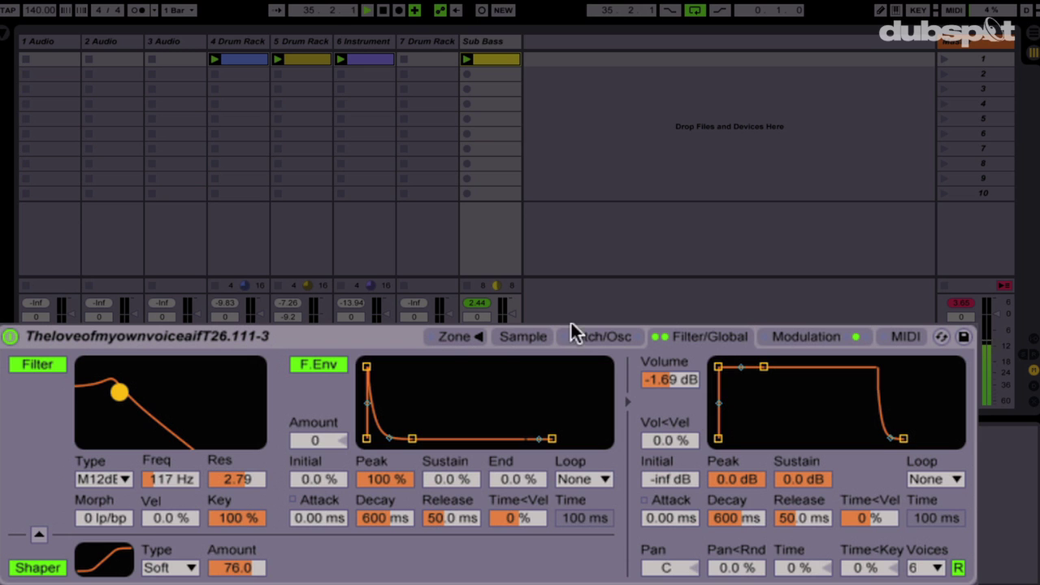
{"action": "left_click", "coordinate": [801, 338]}
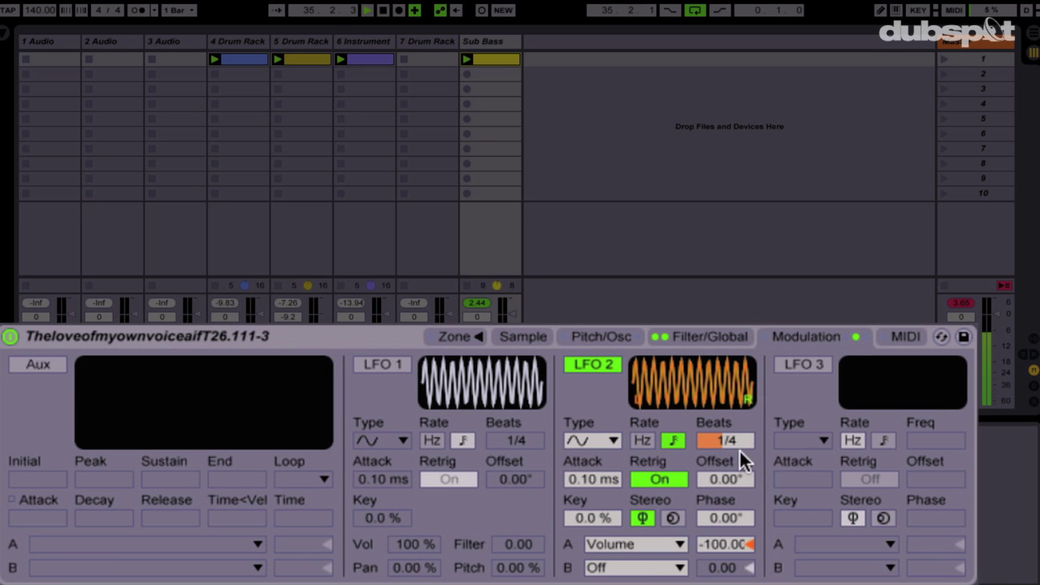
{"action": "key", "text": "Down"}
{"action": "key", "text": "Down"}
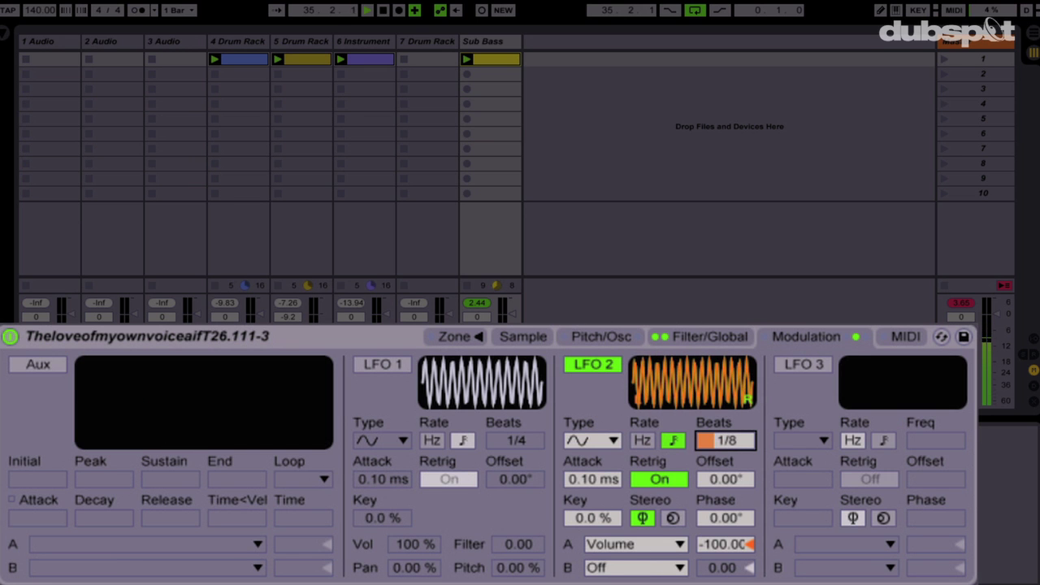
{"action": "key", "text": "Up"}
{"action": "key", "text": "Up"}
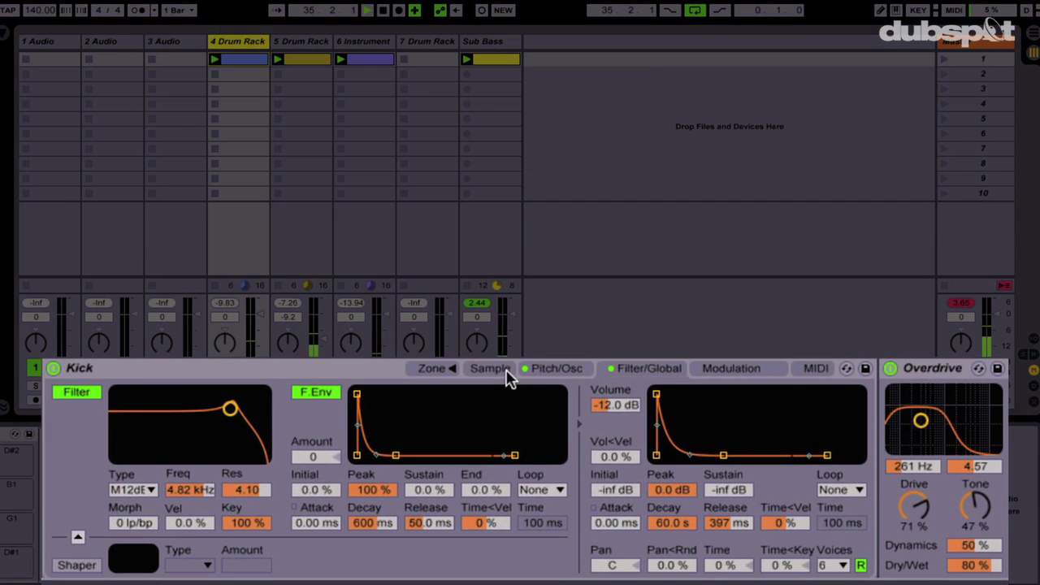
Step: Set the Kick sample's root key to A#4 and Overdrive tone to 17%, then stop playback
{"action": "left_click", "coordinate": [550, 433]}
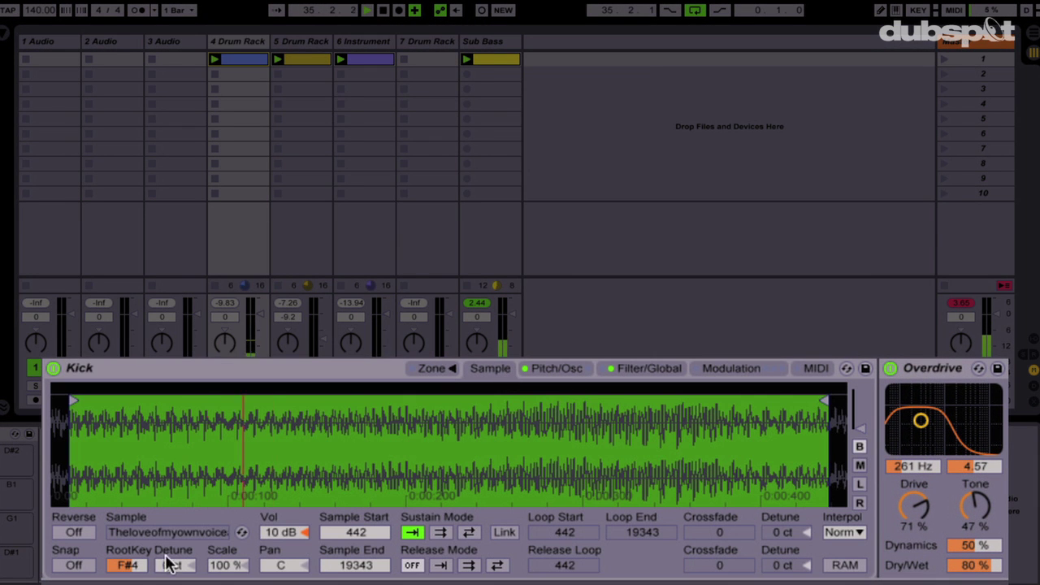
{"action": "left_click_drag", "start_coordinate": [130, 565], "coordinate": [130, 549]}
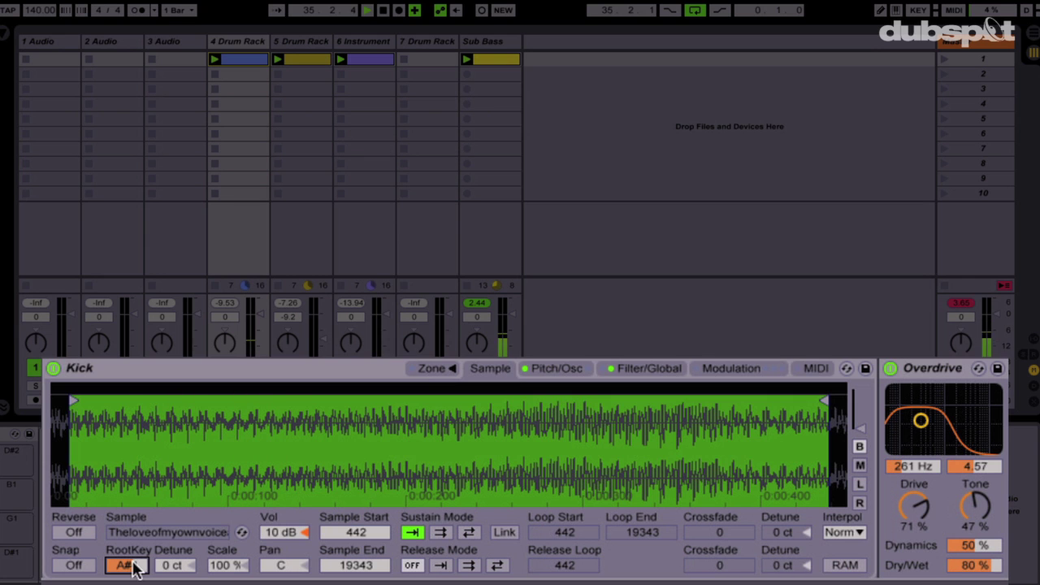
{"action": "left_click_drag", "start_coordinate": [976, 505], "coordinate": [976, 539]}
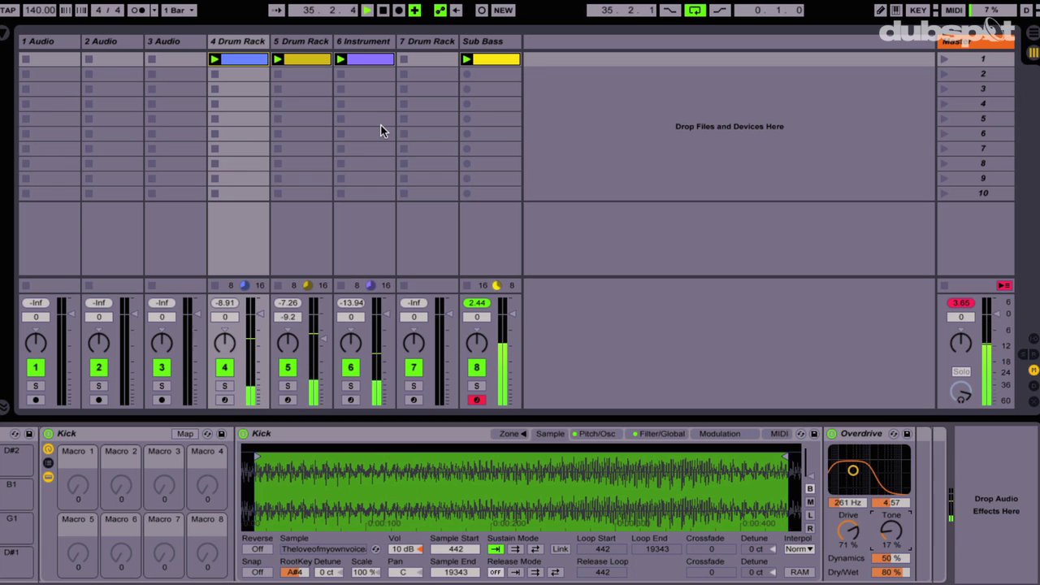
{"action": "key", "text": "space"}
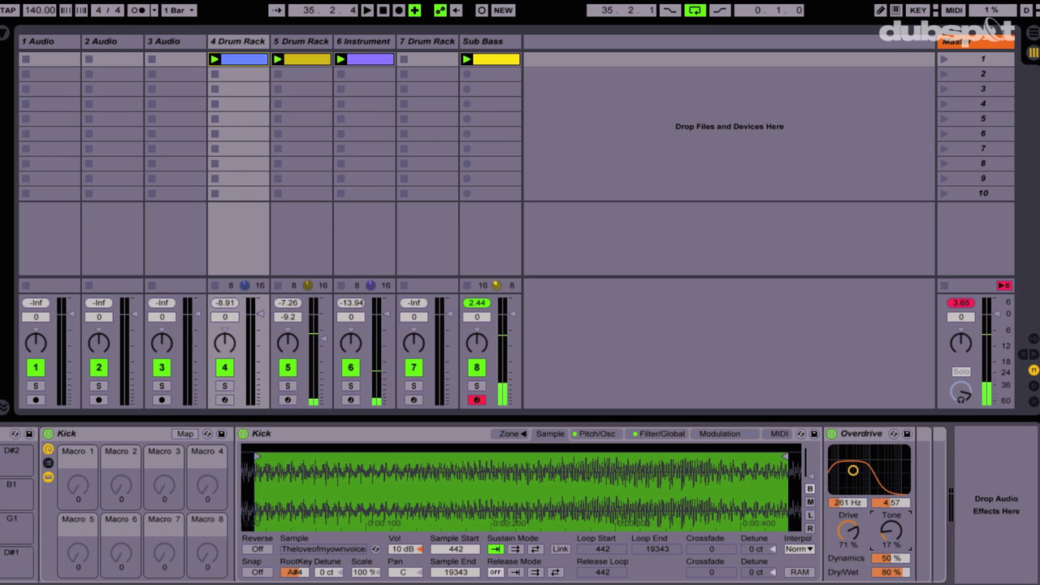
Step: Insert a new MIDI track after Sub Bass and load an empty Sampler onto it
{"action": "left_click", "coordinate": [497, 35]}
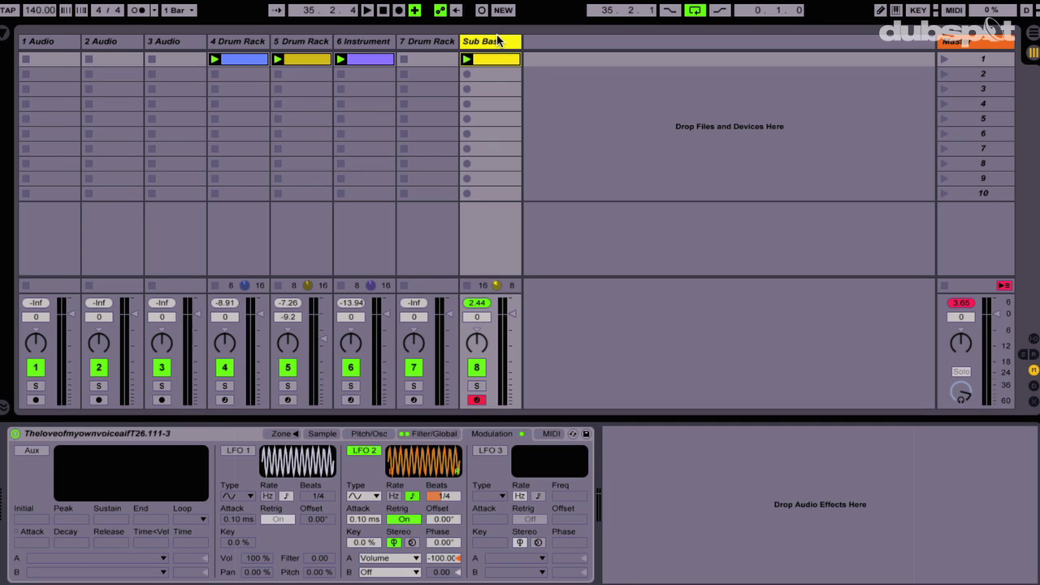
{"action": "key", "text": "ctrl+shift+t"}
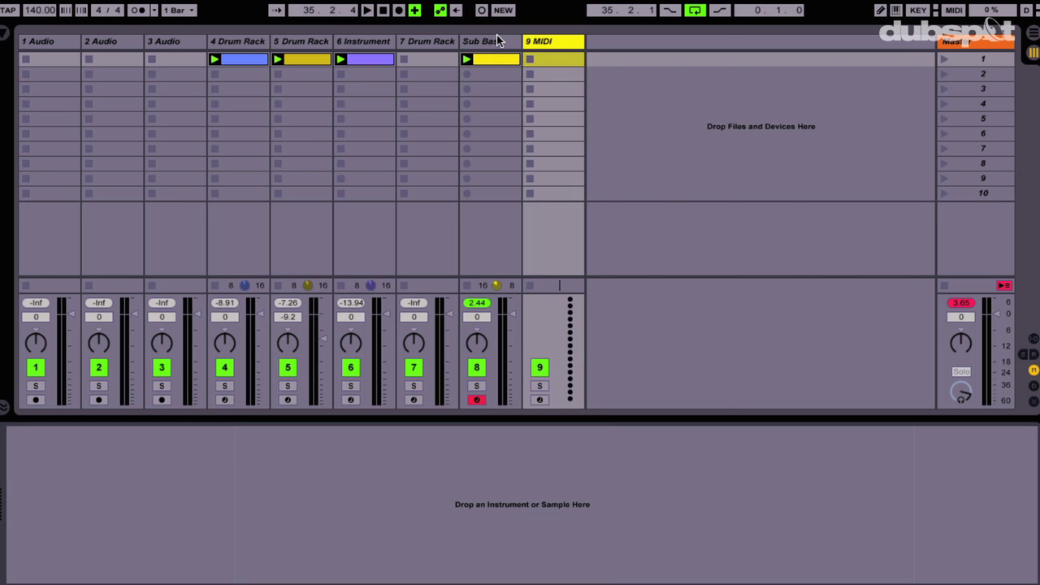
{"action": "key", "text": "ctrl+f"}
{"action": "type", "text": "sampler"}
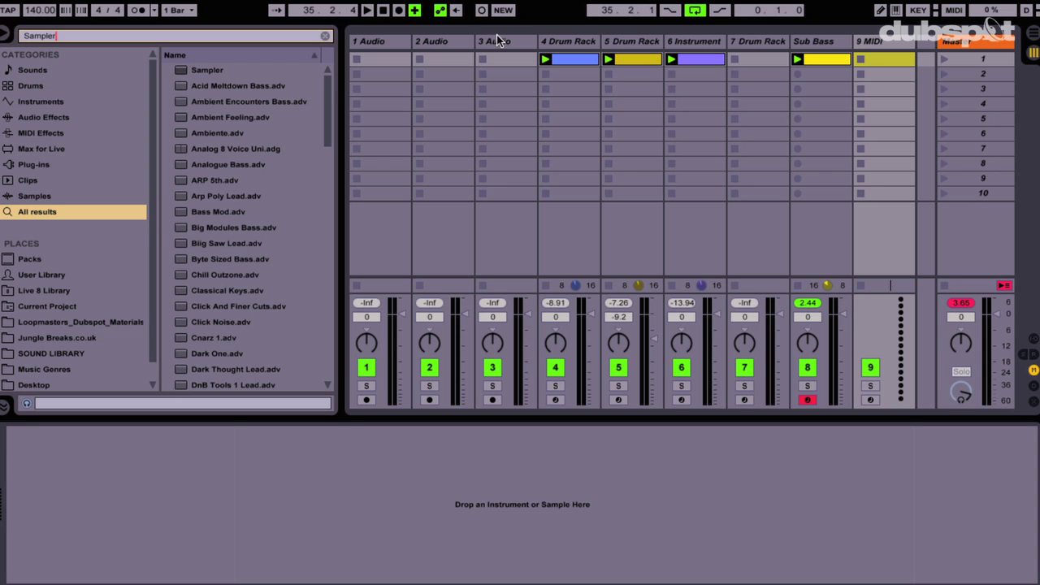
{"action": "key", "text": "Down"}
{"action": "key", "text": "Return"}
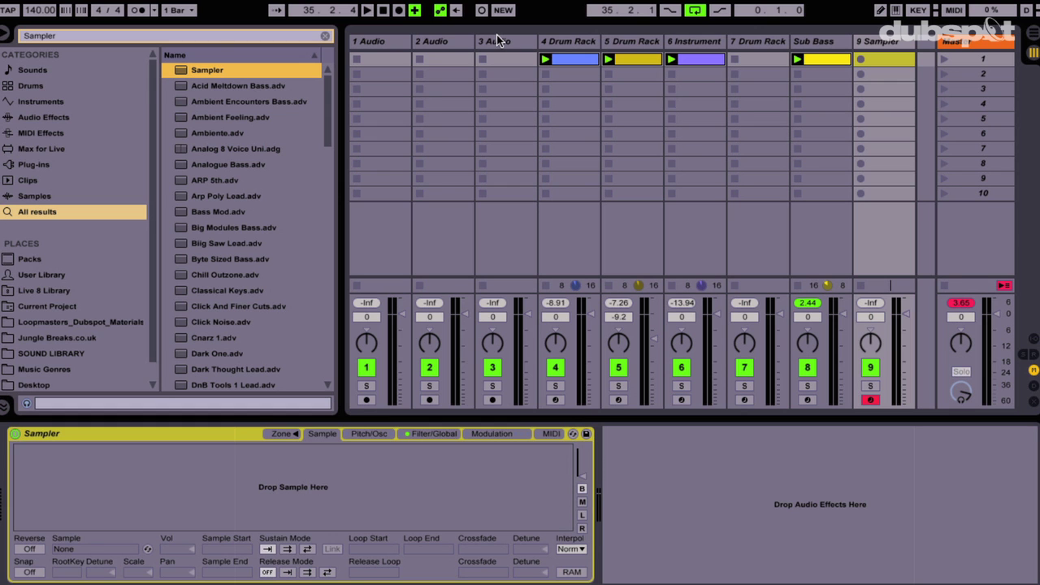
Step: Hide the browser and switch to the Arrangement view
{"action": "key", "text": "ctrl+alt+b"}
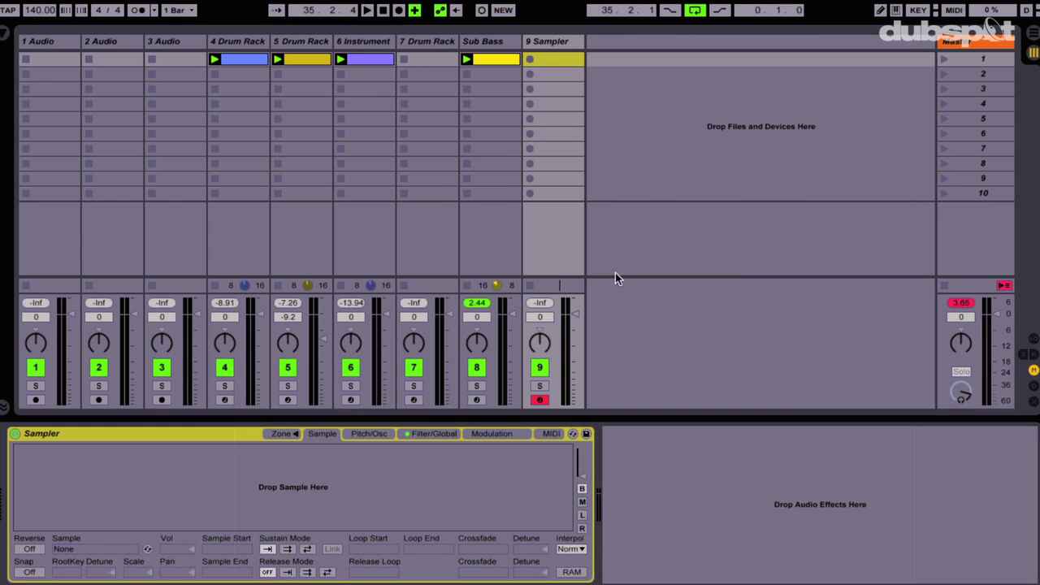
{"action": "key", "text": "Tab"}
{"action": "key", "text": "ctrl+alt+b"}
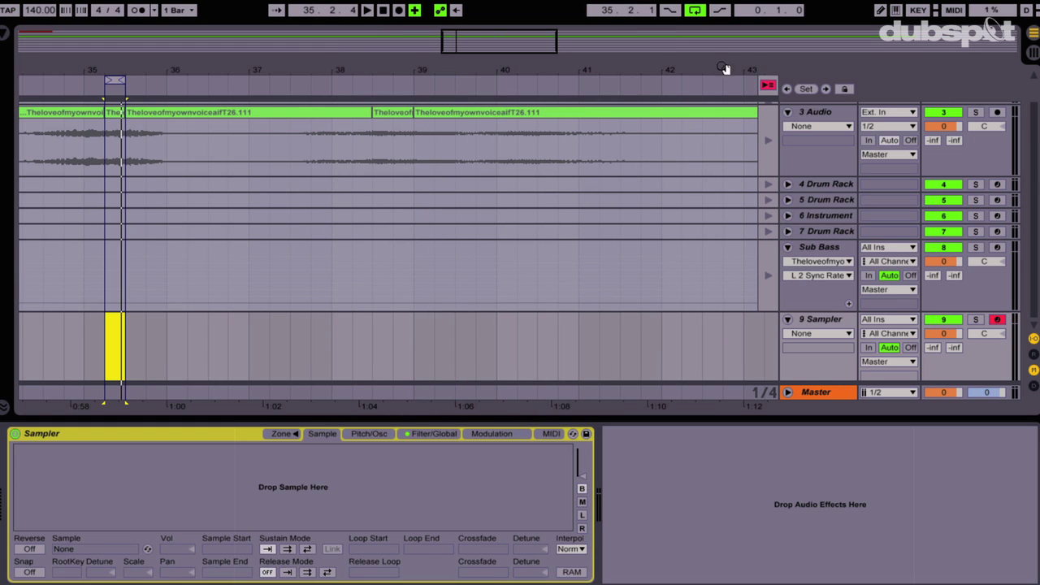
Step: Load the short voice clip into track 9's Sampler, normalize it, and crop it to the played region
{"action": "left_click", "coordinate": [767, 86]}
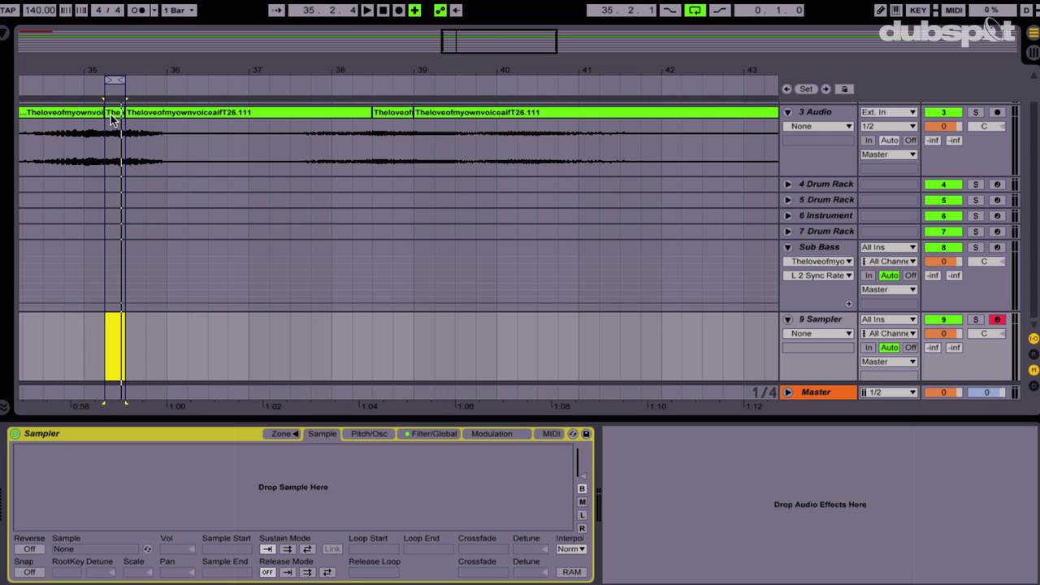
{"action": "left_click_drag", "start_coordinate": [109, 112], "coordinate": [131, 493]}
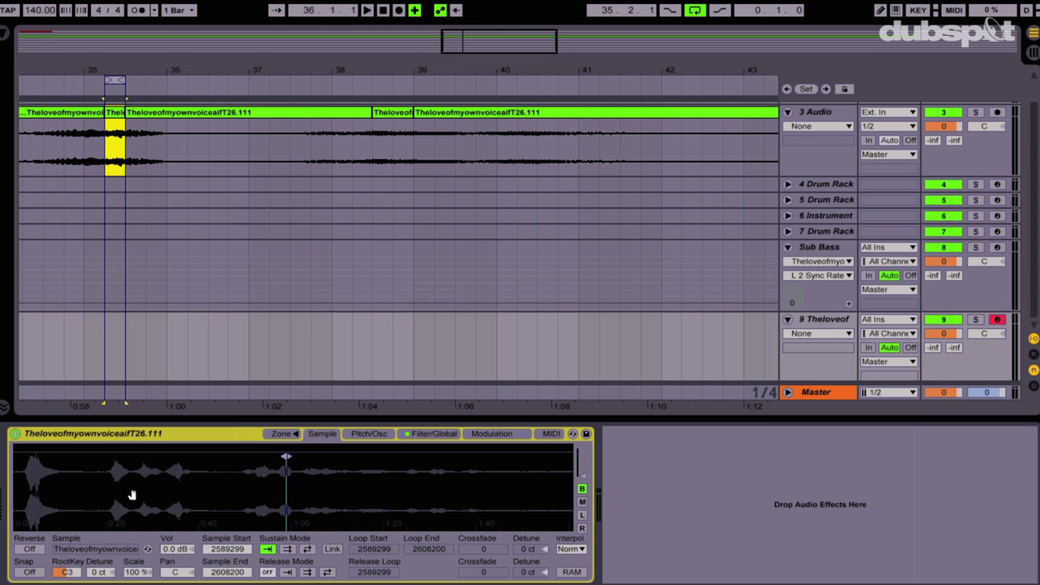
{"action": "right_click", "coordinate": [289, 484]}
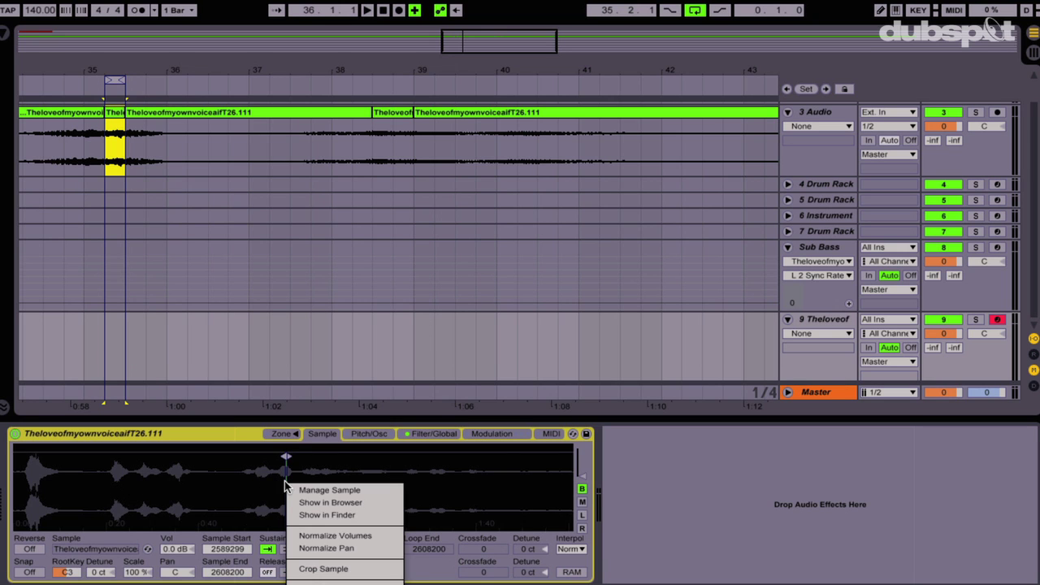
{"action": "left_click", "coordinate": [308, 536]}
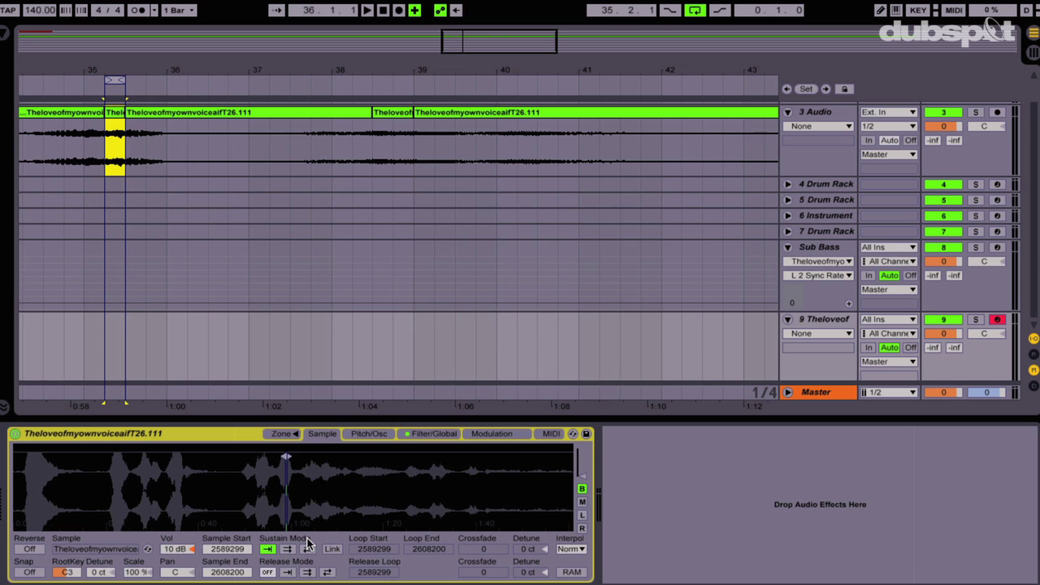
{"action": "right_click", "coordinate": [275, 471]}
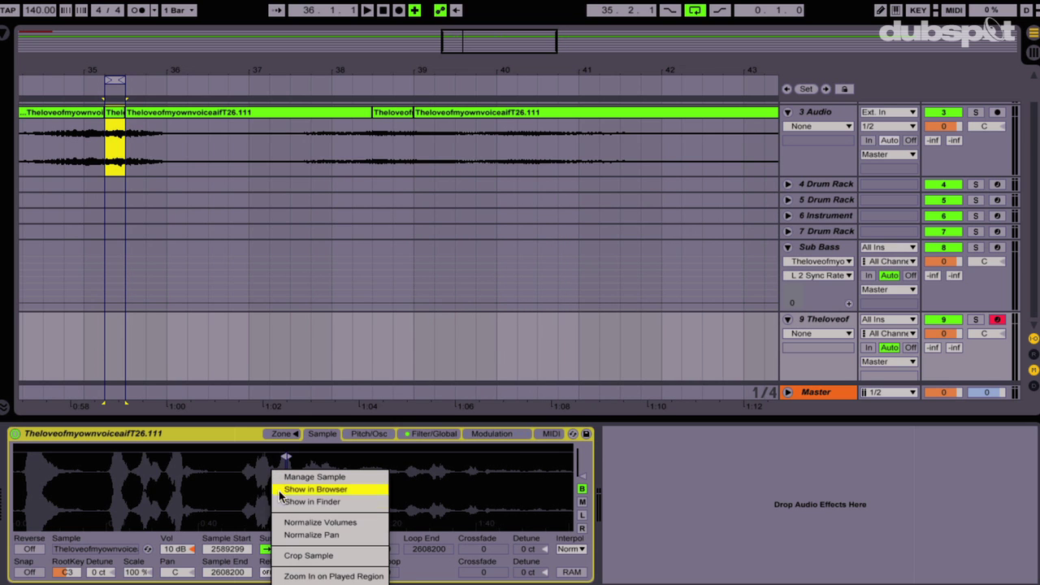
{"action": "left_click", "coordinate": [284, 555]}
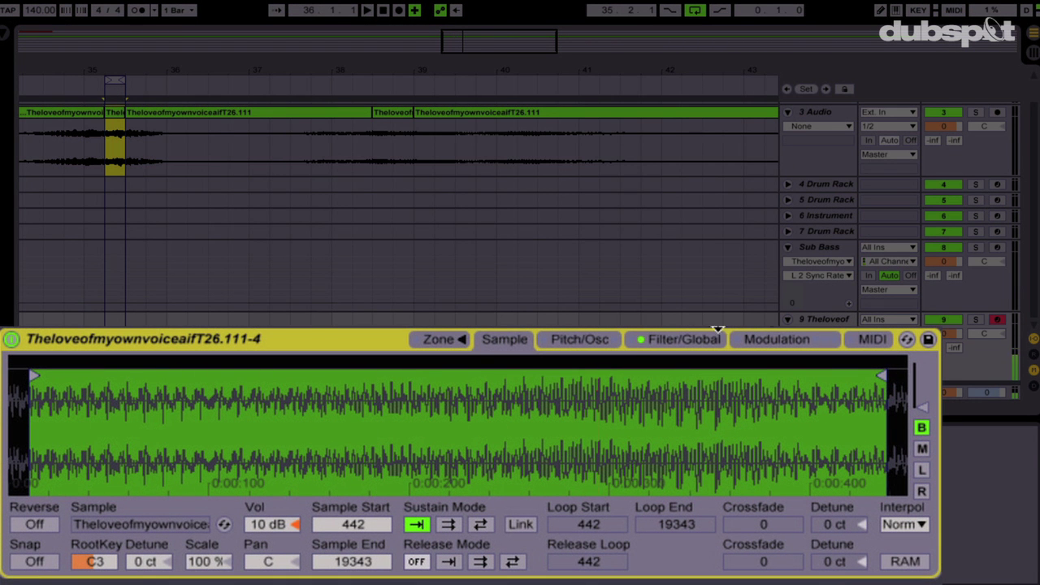
Step: Set Sustain Mode to forward loop so the voice slice loops from 442 to 19343 while held
{"action": "left_click", "coordinate": [452, 525]}
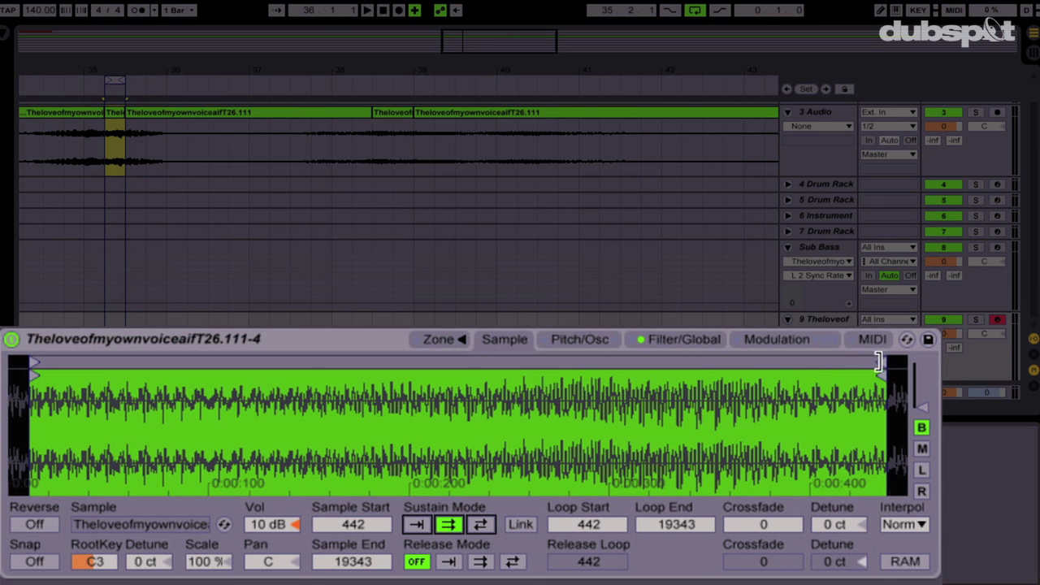
Step: Narrow the loop to 525–574, then enable the auxiliary envelope on the Modulation page
{"action": "mouse_move", "coordinate": [874, 356]}
{"action": "left_mouse_down"}
{"action": "mouse_move", "coordinate": [30, 365]}
{"action": "mouse_move", "coordinate": [49, 423]}
{"action": "mouse_move", "coordinate": [433, 423]}
{"action": "left_mouse_up"}
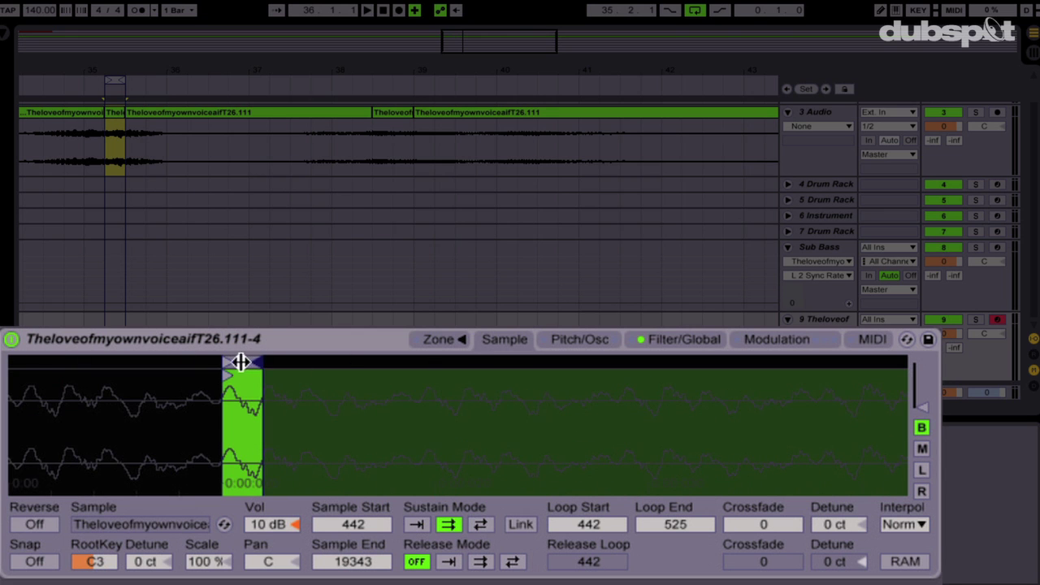
{"action": "left_click_drag", "start_coordinate": [239, 360], "coordinate": [280, 361]}
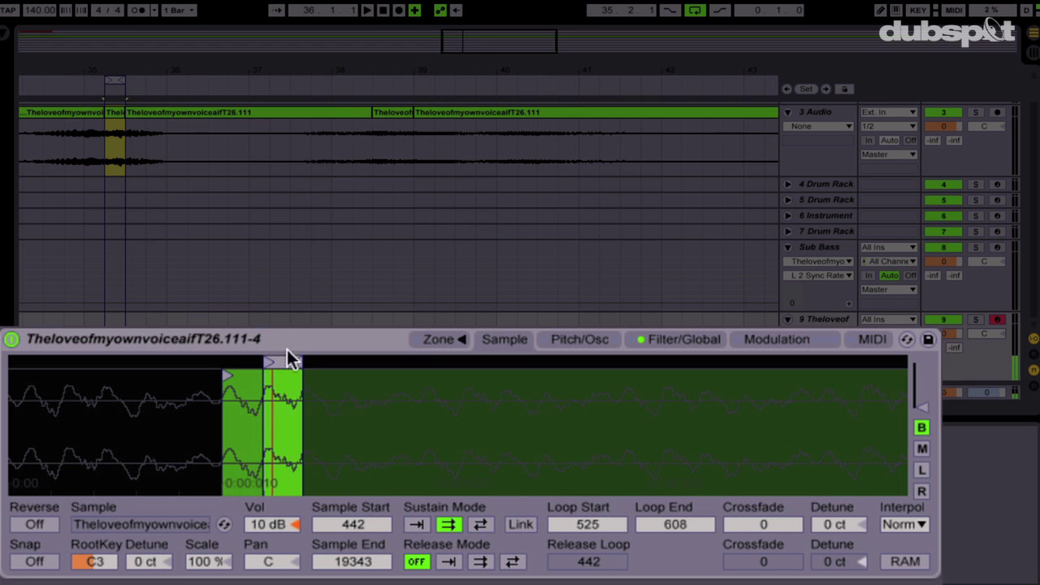
{"action": "left_click_drag", "start_coordinate": [297, 363], "coordinate": [273, 367]}
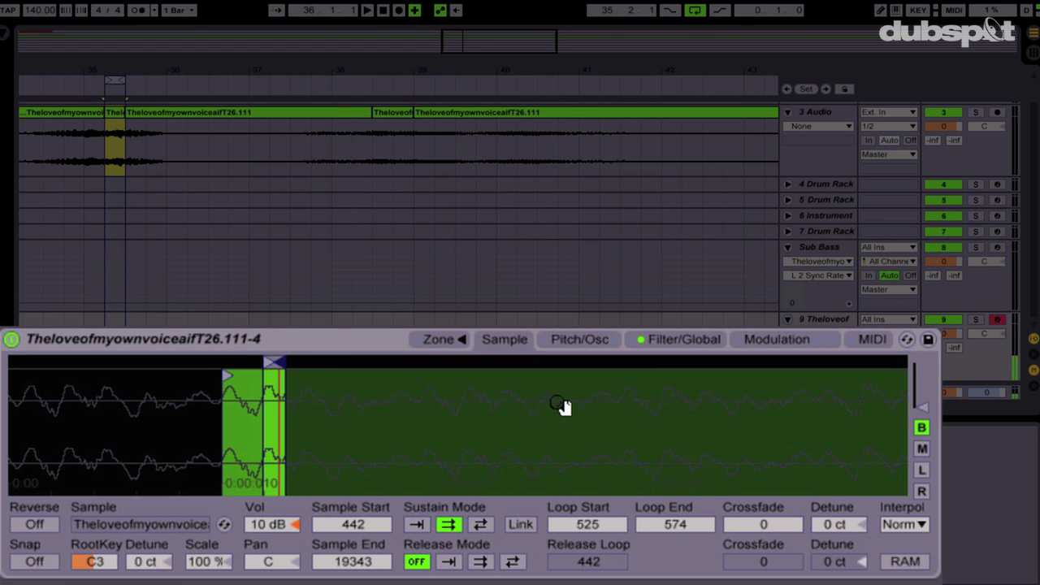
{"action": "scroll", "coordinate": [423, 406], "scroll_direction": "down", "scroll_amount": 5}
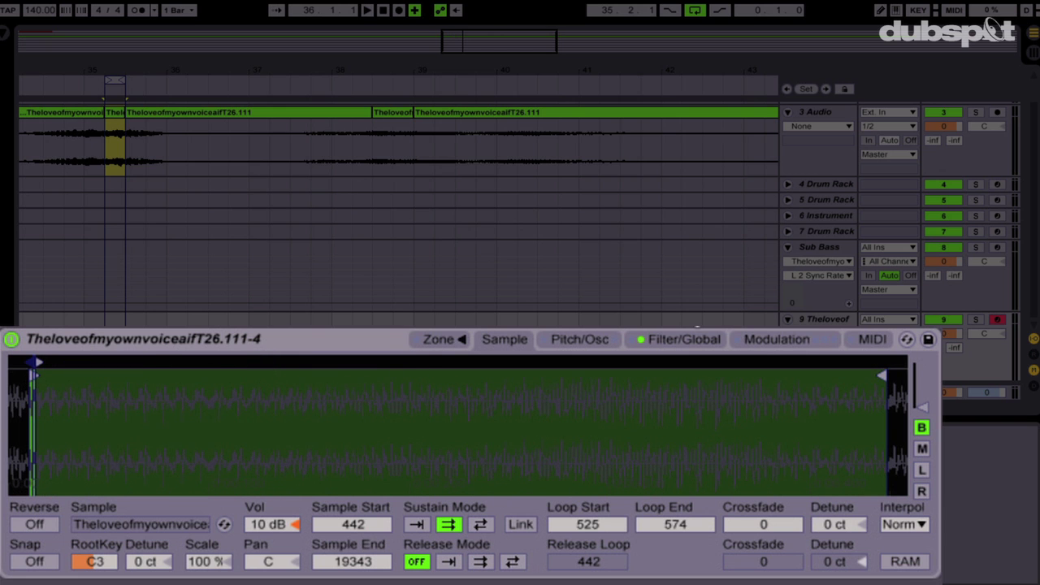
{"action": "left_click", "coordinate": [785, 340]}
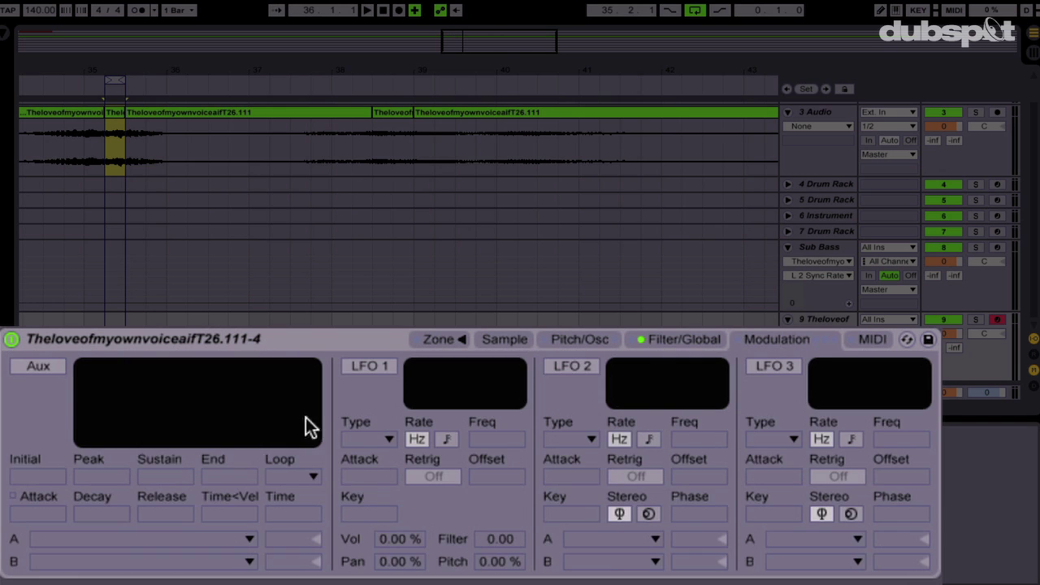
{"action": "left_click", "coordinate": [48, 363]}
Step: Route the aux envelope to Loop Start with 20 s attack, 12.8 s decay, 100% sustain, amount 100
{"action": "left_click", "coordinate": [201, 542]}
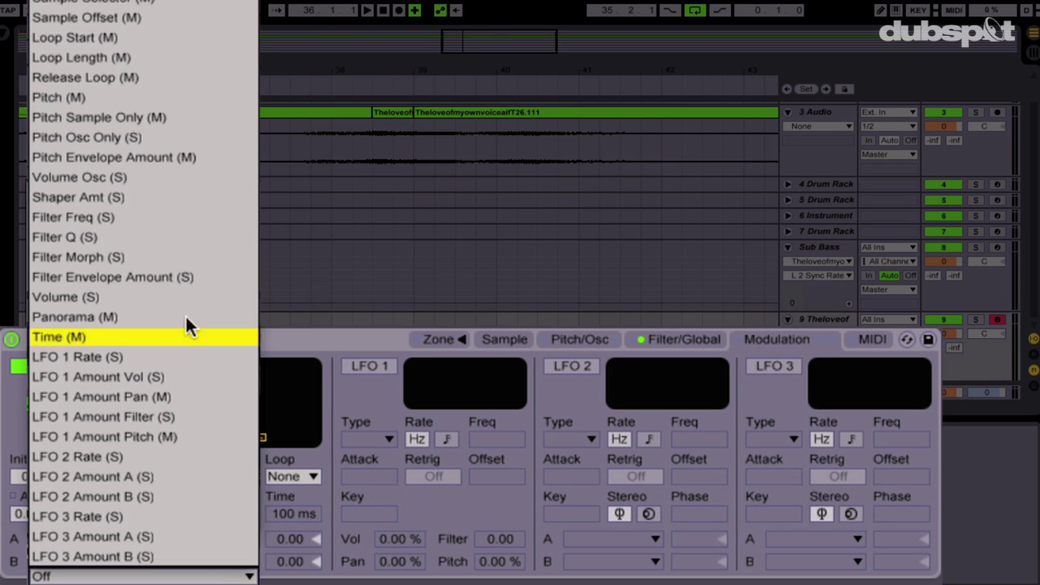
{"action": "left_click", "coordinate": [197, 39]}
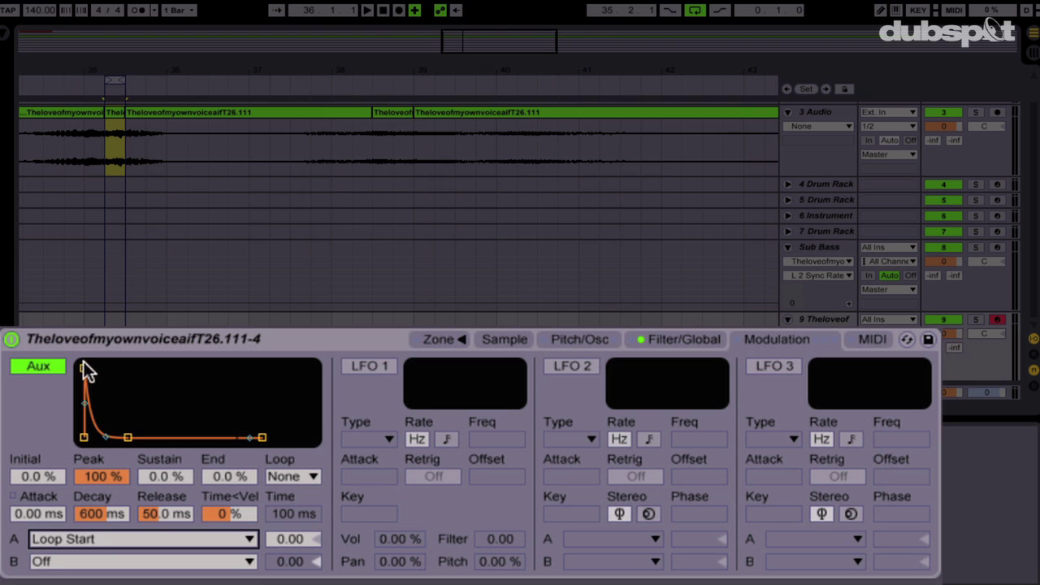
{"action": "left_click_drag", "start_coordinate": [84, 368], "coordinate": [159, 369]}
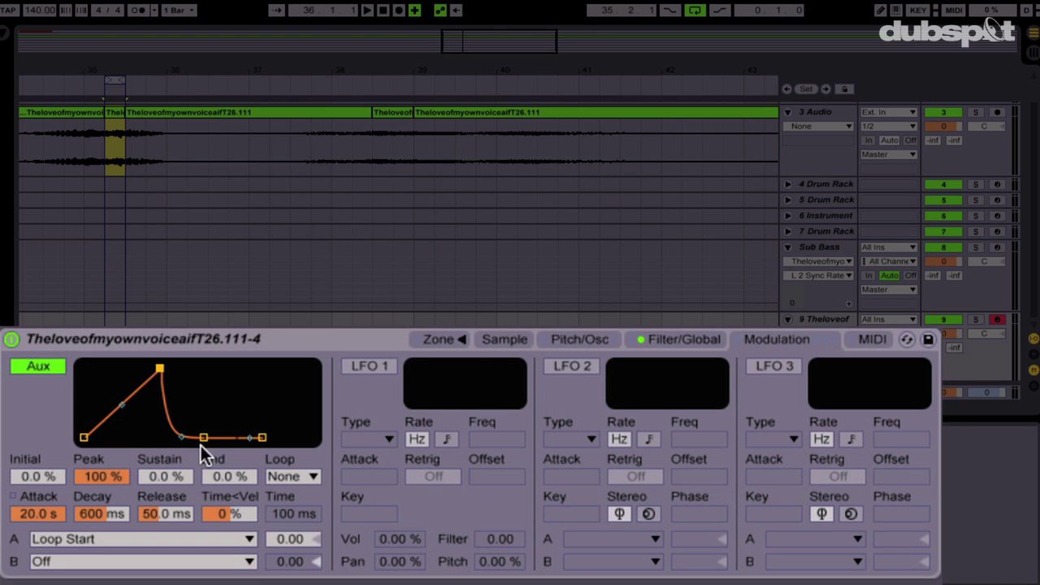
{"action": "left_click_drag", "start_coordinate": [201, 445], "coordinate": [224, 368]}
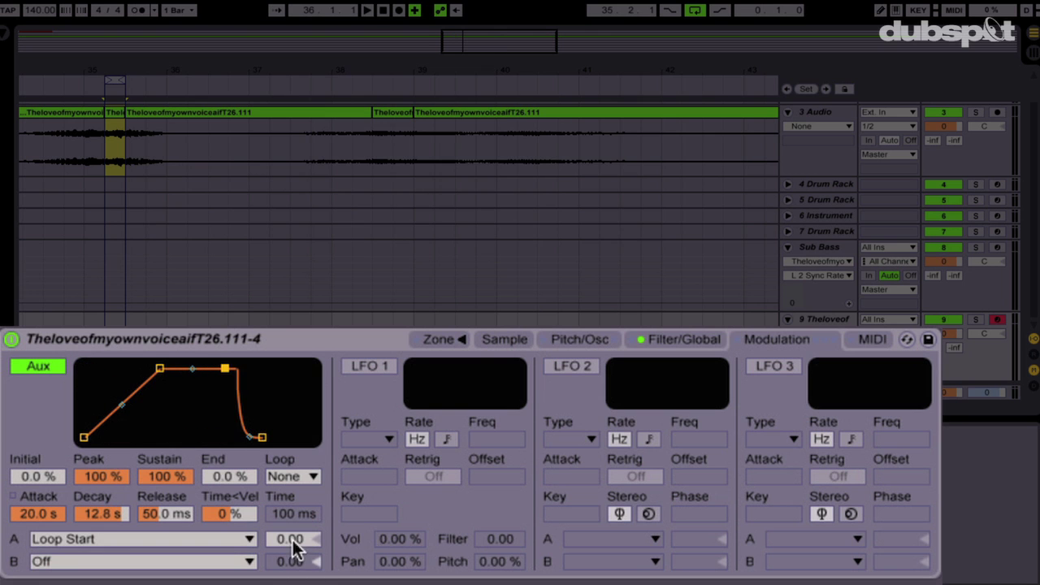
{"action": "left_click_drag", "start_coordinate": [295, 549], "coordinate": [297, 545]}
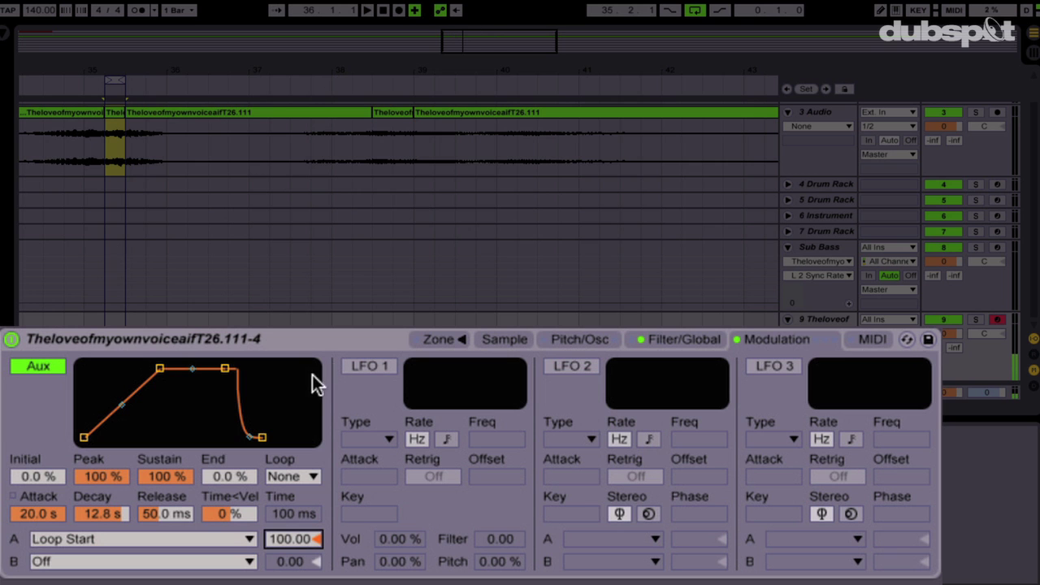
{"action": "left_click", "coordinate": [515, 339]}
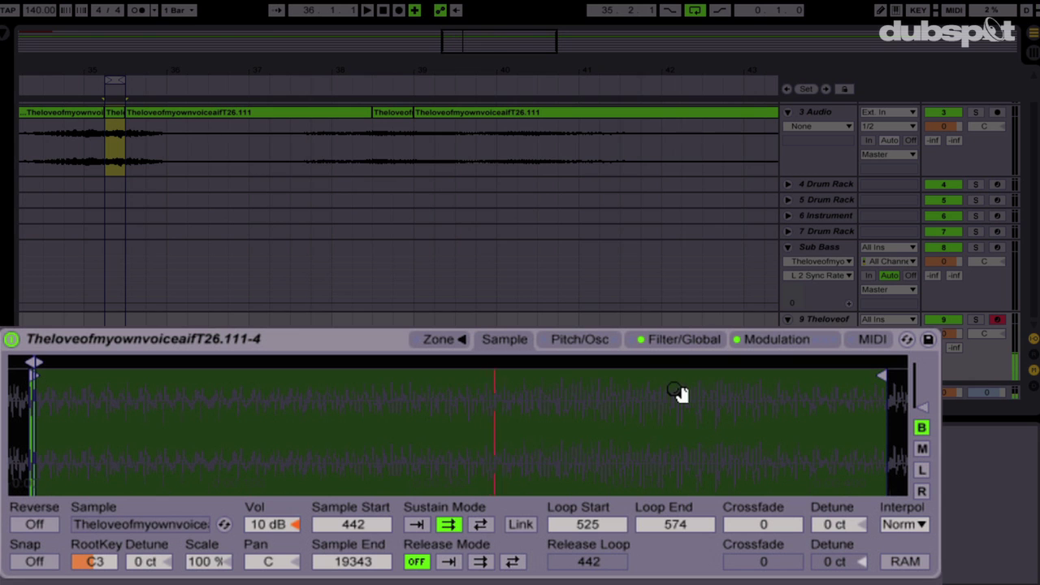
Step: Briefly switch the pitch envelope on and off again in the pitch settings
{"action": "left_click", "coordinate": [597, 336]}
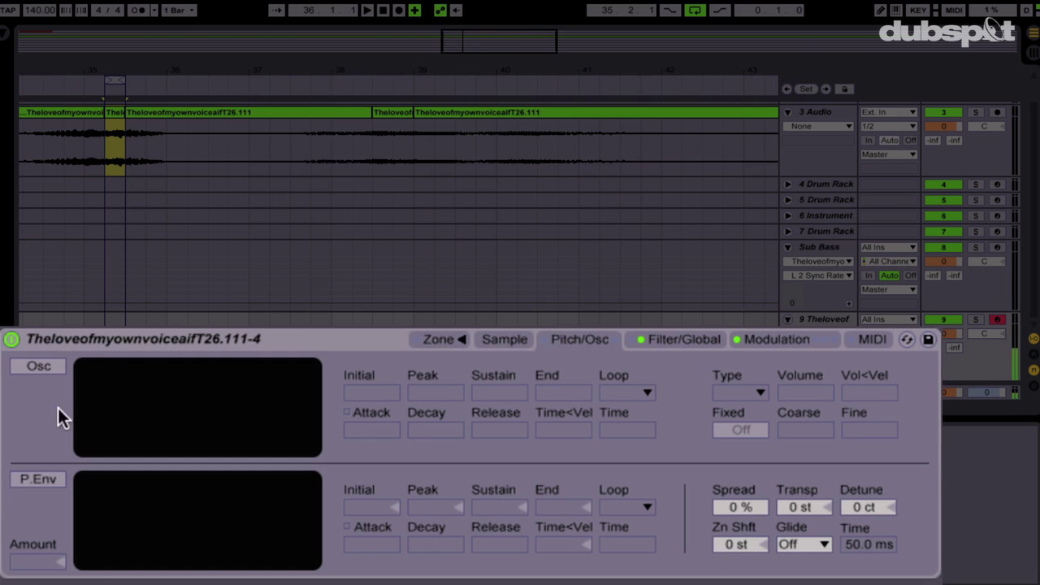
{"action": "left_click", "coordinate": [35, 479]}
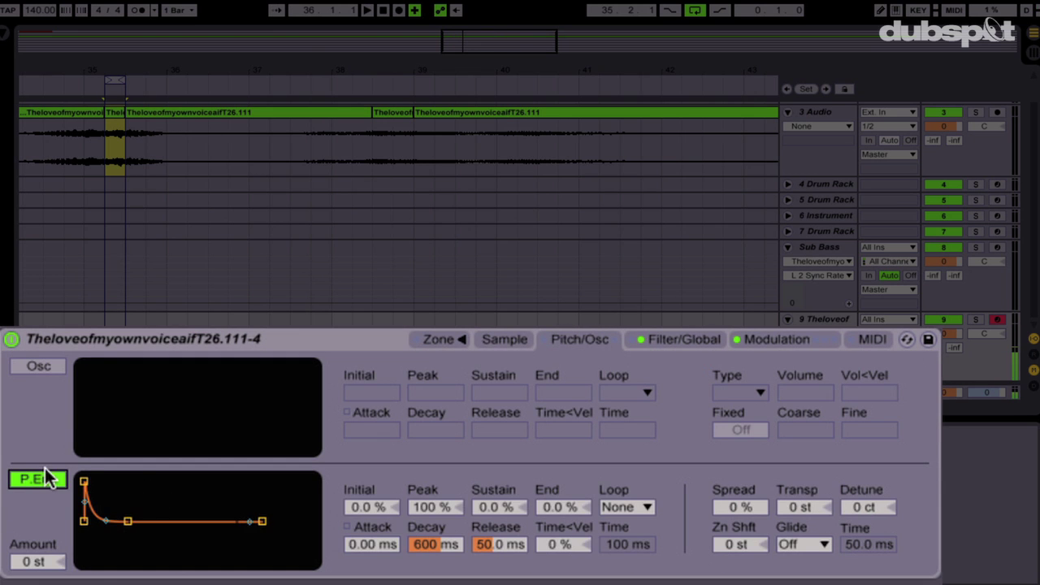
{"action": "left_click", "coordinate": [38, 479]}
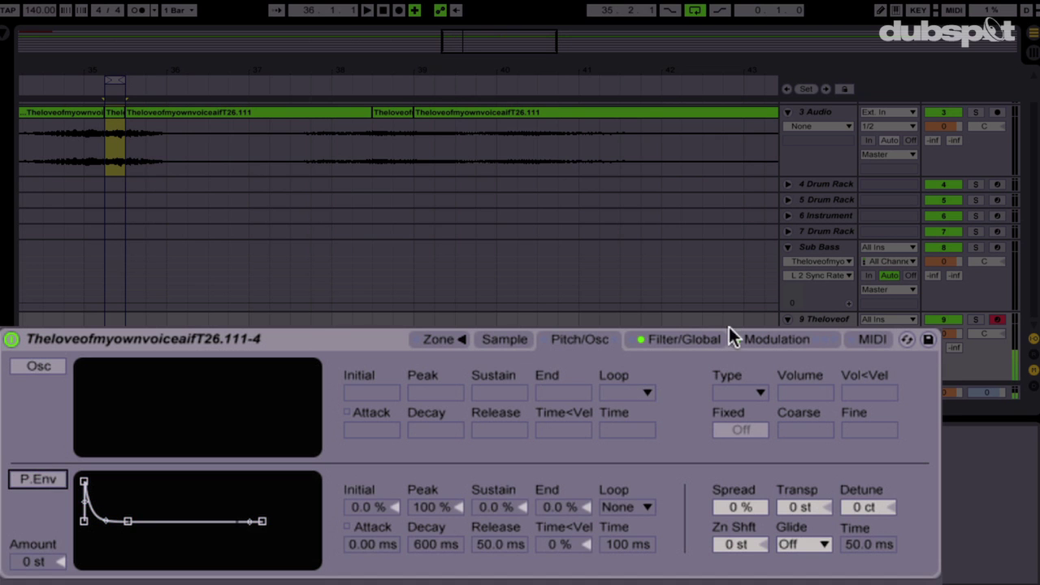
{"action": "left_click", "coordinate": [800, 340]}
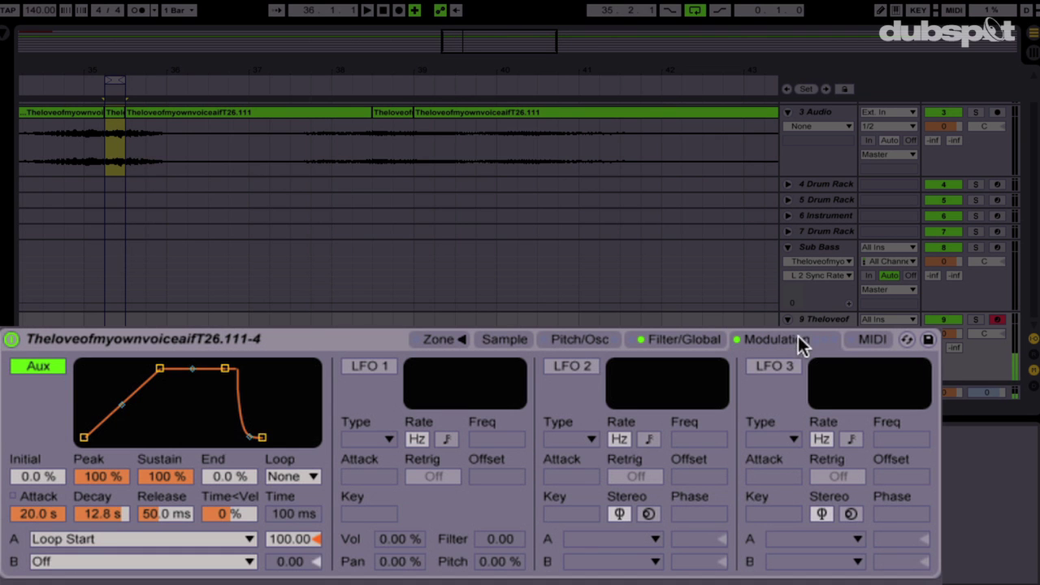
Step: Enable LFO 2 targeting Pitch Sample Only, with amount 12.19 at 0.01 Hz
{"action": "left_click", "coordinate": [571, 368]}
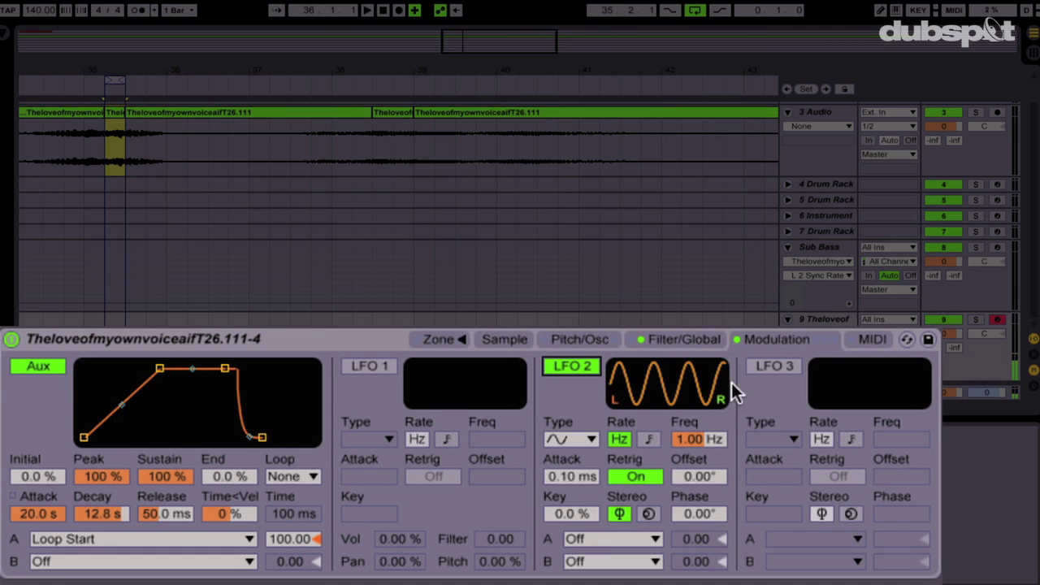
{"action": "left_click", "coordinate": [648, 541]}
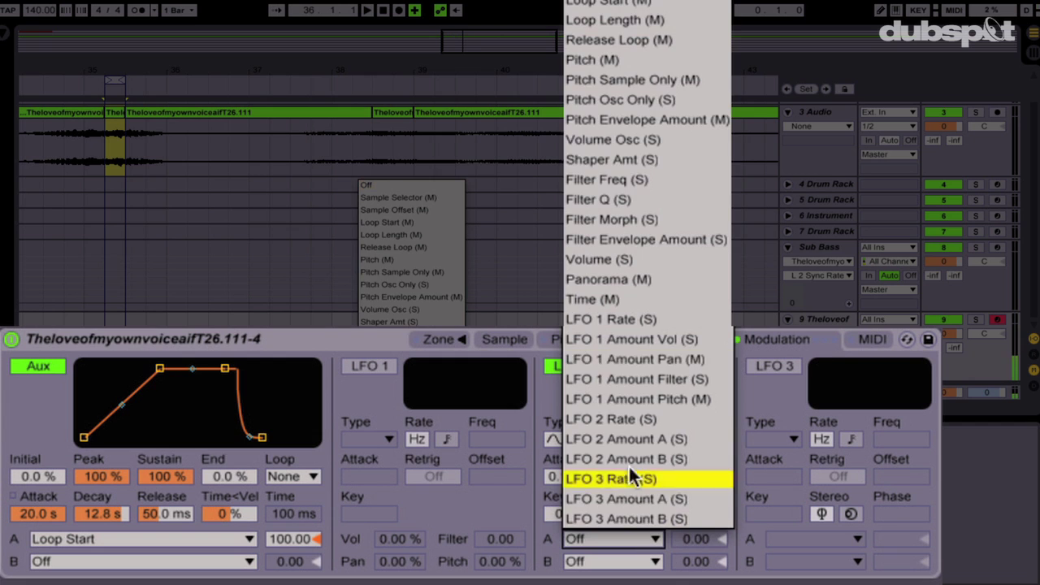
{"action": "left_click", "coordinate": [411, 271]}
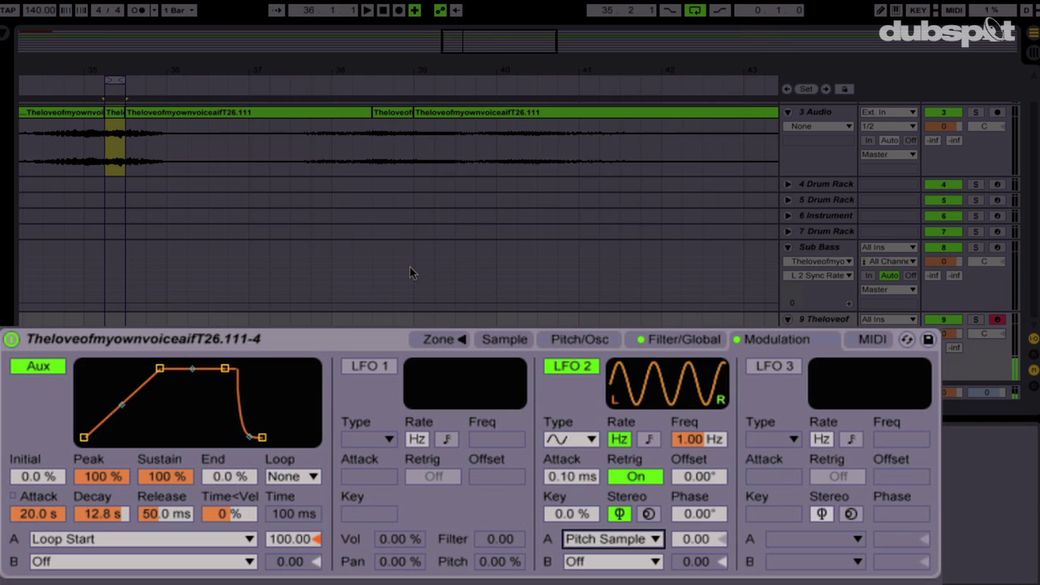
{"action": "left_click_drag", "start_coordinate": [697, 539], "coordinate": [698, 512]}
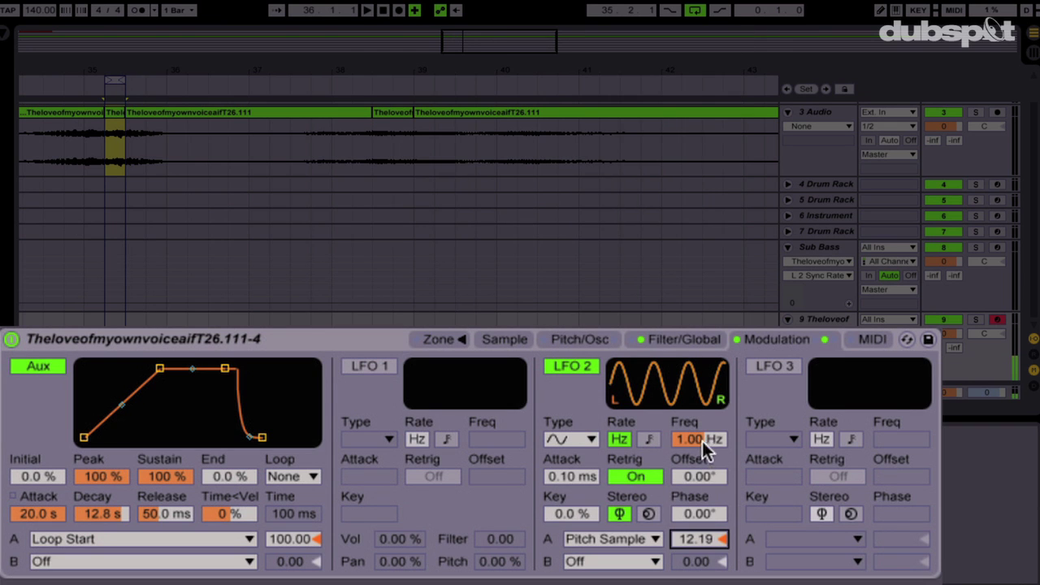
{"action": "left_click_drag", "start_coordinate": [702, 442], "coordinate": [702, 508]}
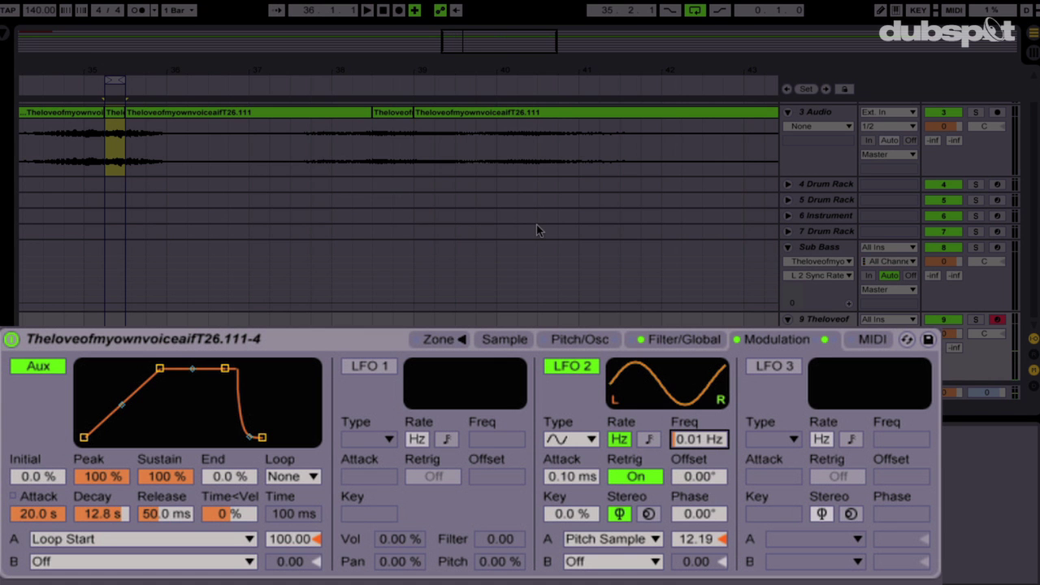
Step: Show the browser, switch to the Session view, and reveal the return tracks
{"action": "key", "text": "ctrl+alt+b"}
{"action": "key", "text": "Tab"}
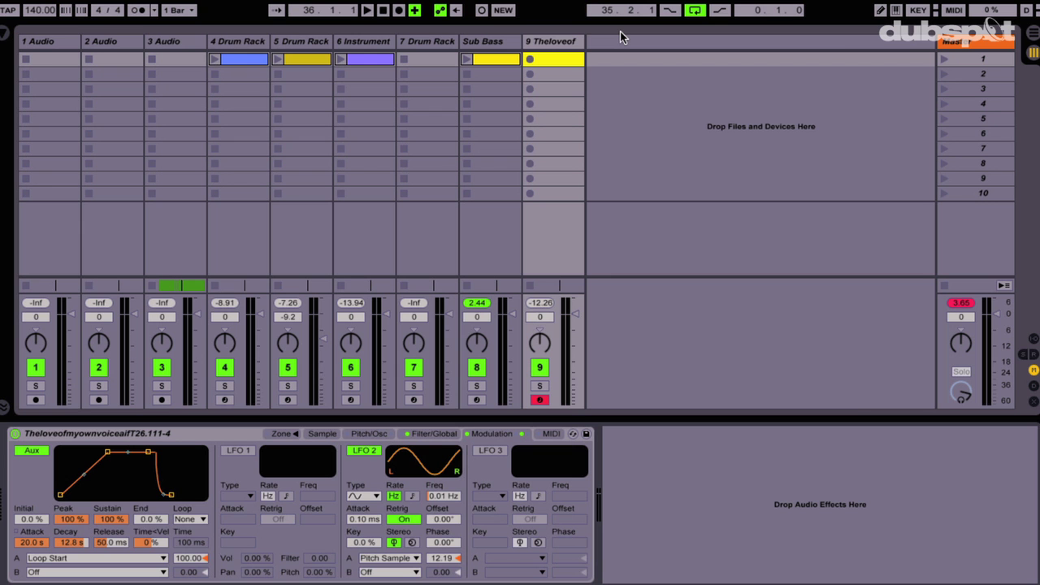
{"action": "key", "text": "ctrl+alt+r"}
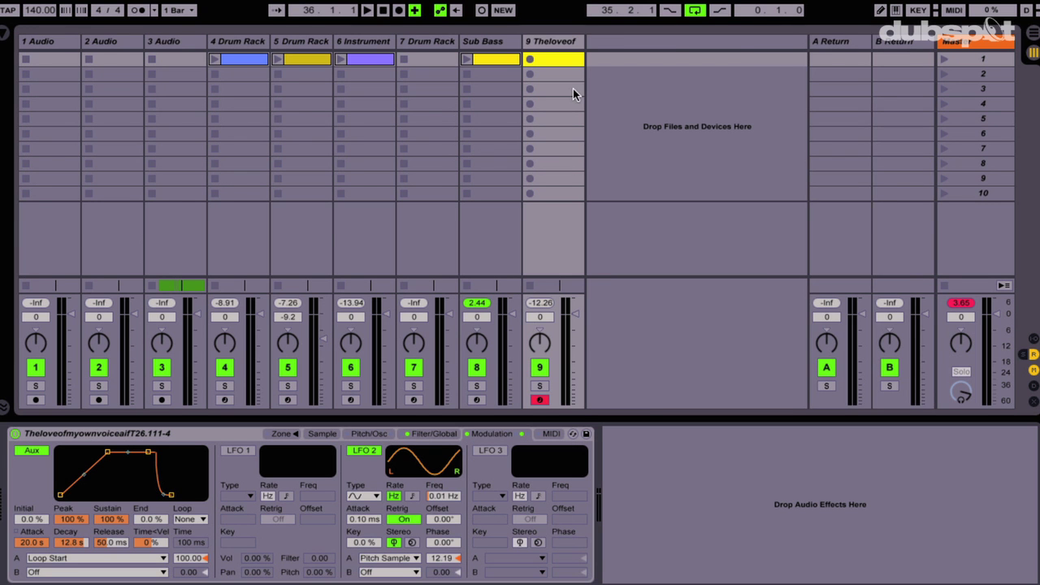
Step: Search the browser for 'convolution reverb pro' and highlight Convolution Reverb Pro.amxd
{"action": "key", "text": "ctrl+f"}
{"action": "type", "text": "convol"}
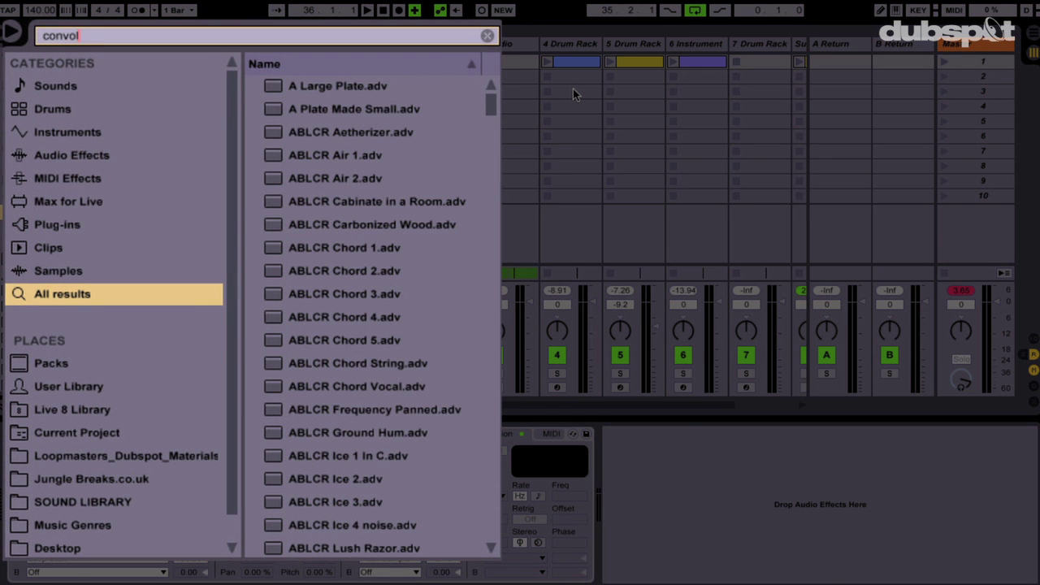
{"action": "type", "text": "ution"}
{"action": "type", "text": "reverb pro"}
{"action": "key", "text": "Down"}
{"action": "key", "text": "Down"}
{"action": "key", "text": "Down"}
{"action": "key", "text": "Down"}
{"action": "key", "text": "Down"}
{"action": "key", "text": "Down"}
{"action": "key", "text": "Down"}
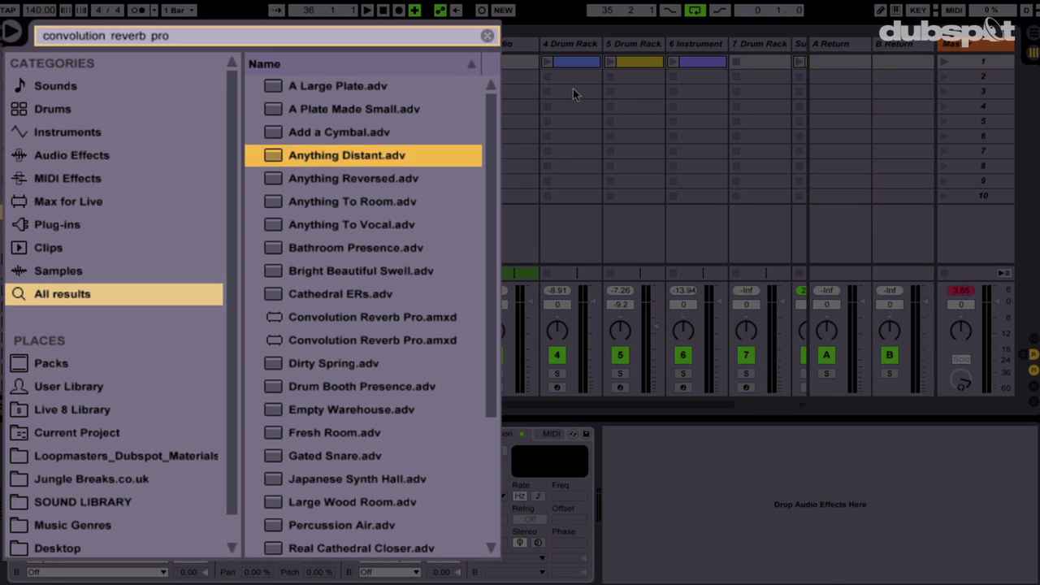
{"action": "key", "text": "Down"}
{"action": "key", "text": "Down"}
{"action": "key", "text": "Down"}
{"action": "key", "text": "Down"}
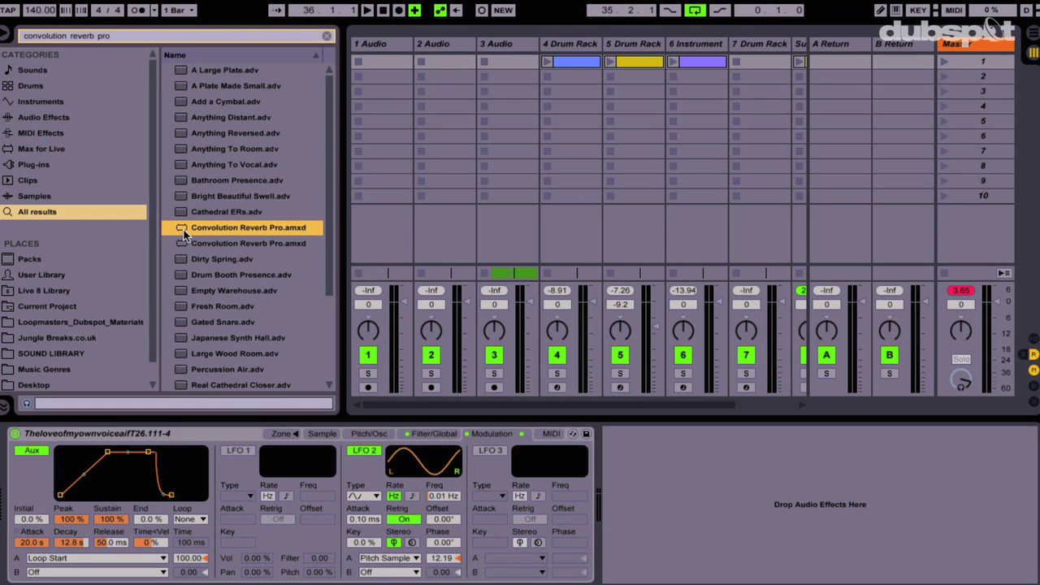
Step: Put Convolution Reverb Pro on Return A with 05 Halls, BM7 Hall Large impulse, 100% Dry/Wet
{"action": "left_click_drag", "start_coordinate": [185, 235], "coordinate": [848, 53]}
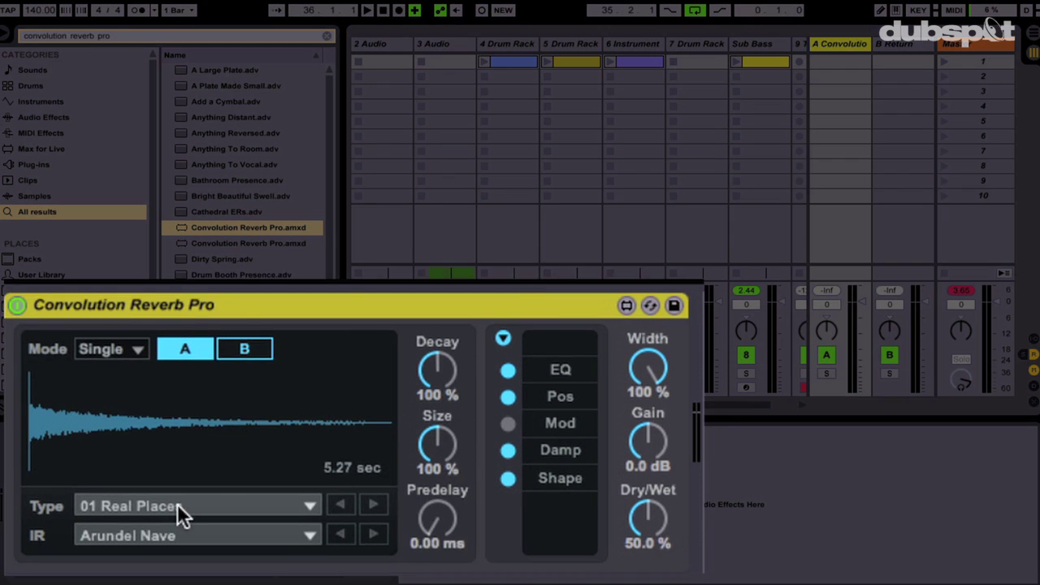
{"action": "left_click", "coordinate": [178, 504]}
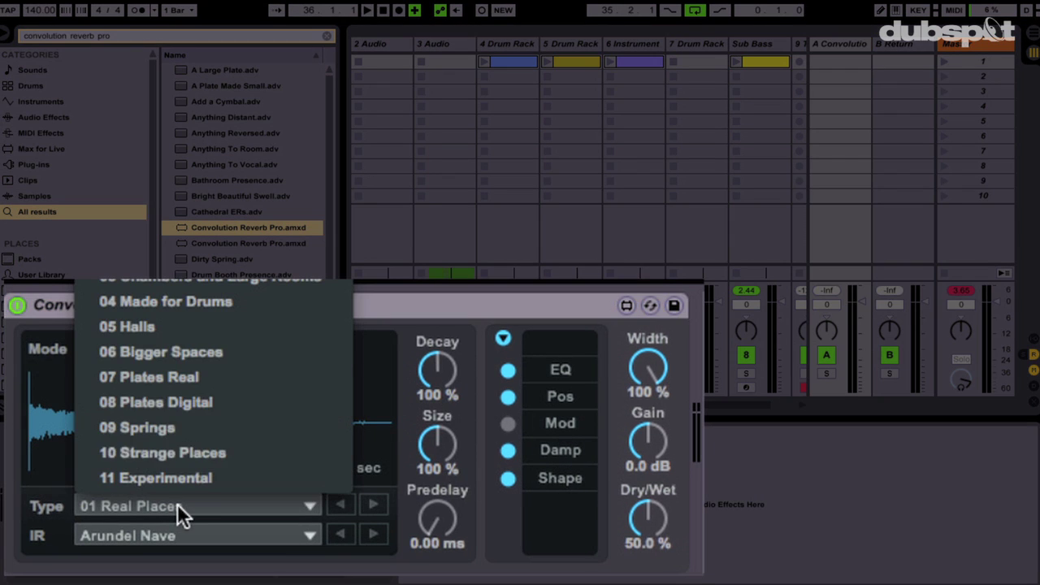
{"action": "left_click", "coordinate": [165, 330]}
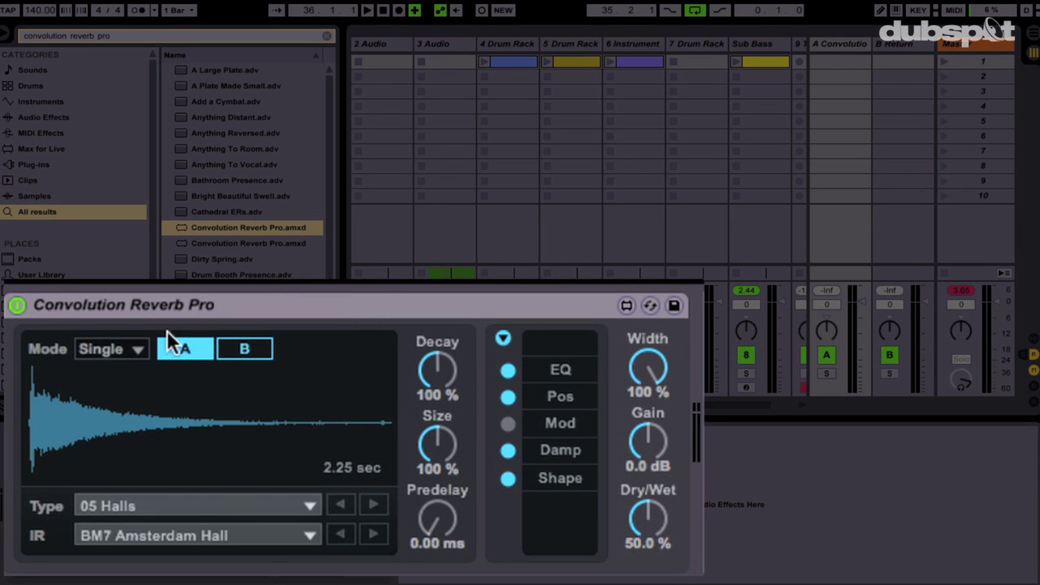
{"action": "left_click", "coordinate": [272, 543]}
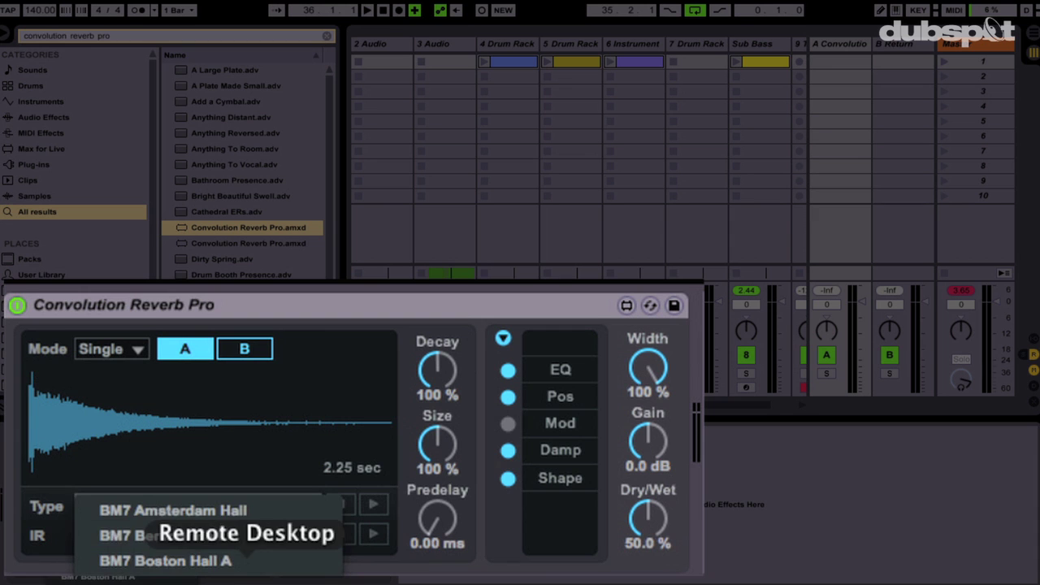
{"action": "scroll", "coordinate": [224, 569], "scroll_direction": "down", "scroll_amount": 5}
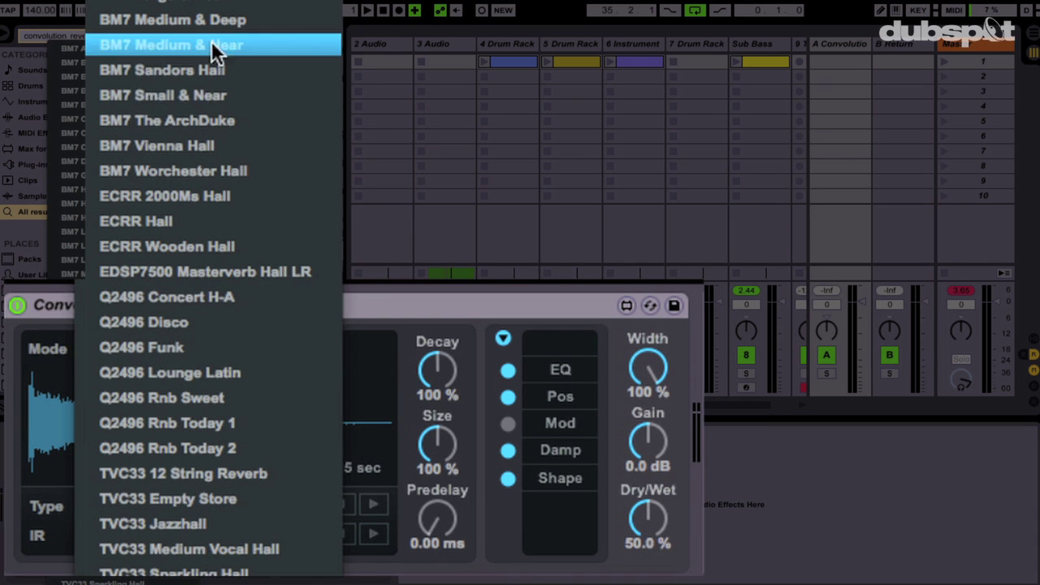
{"action": "left_click", "coordinate": [129, 189]}
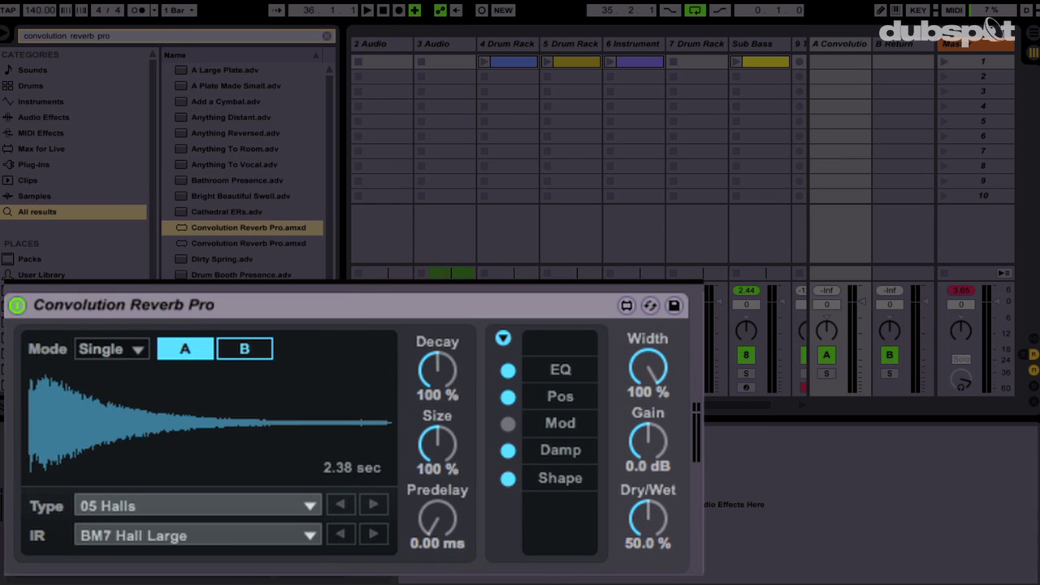
{"action": "left_click_drag", "start_coordinate": [643, 529], "coordinate": [643, 488]}
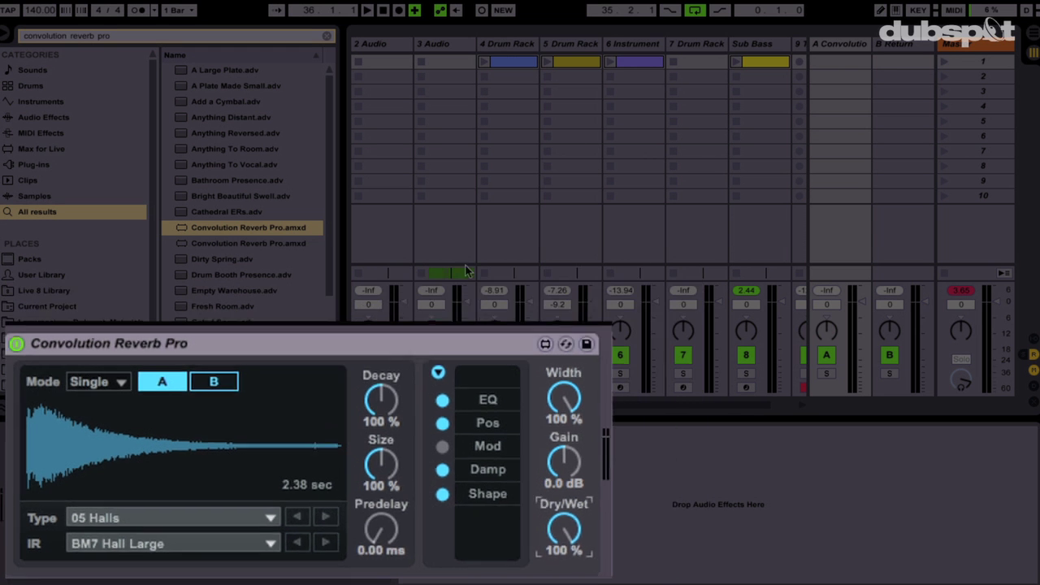
Step: Show the return tracks and send controls, then raise Send A on tracks 5 and 6
{"action": "key", "text": "Delete"}
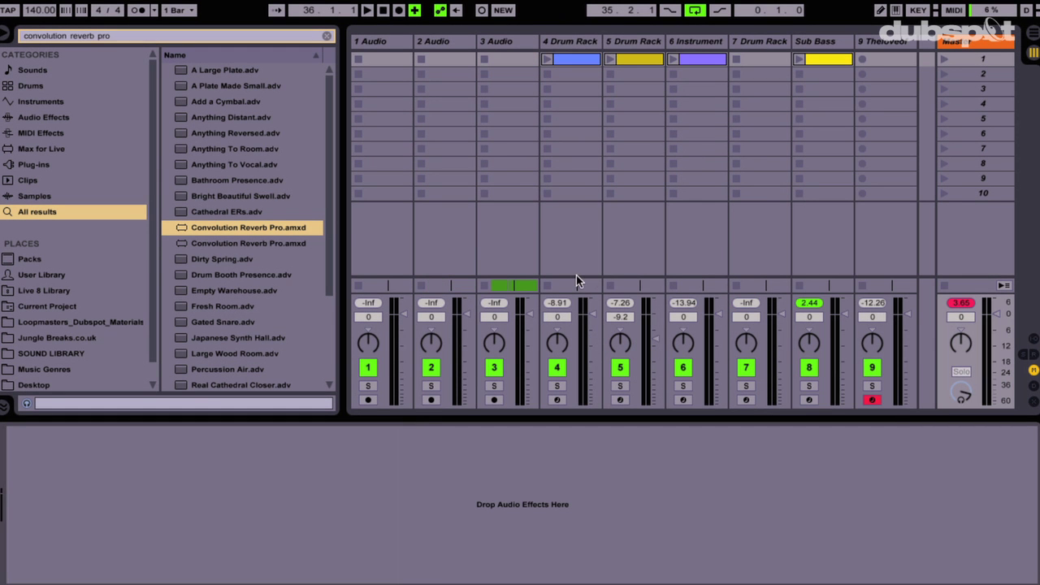
{"action": "key", "text": "ctrl+alt+r"}
{"action": "key", "text": "ctrl+alt+s"}
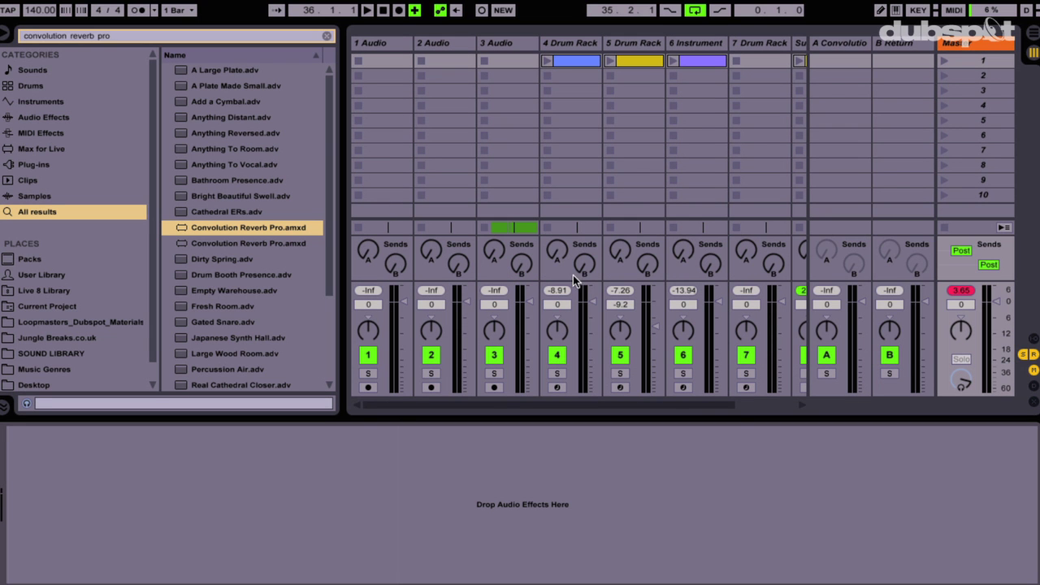
{"action": "left_click", "coordinate": [626, 253]}
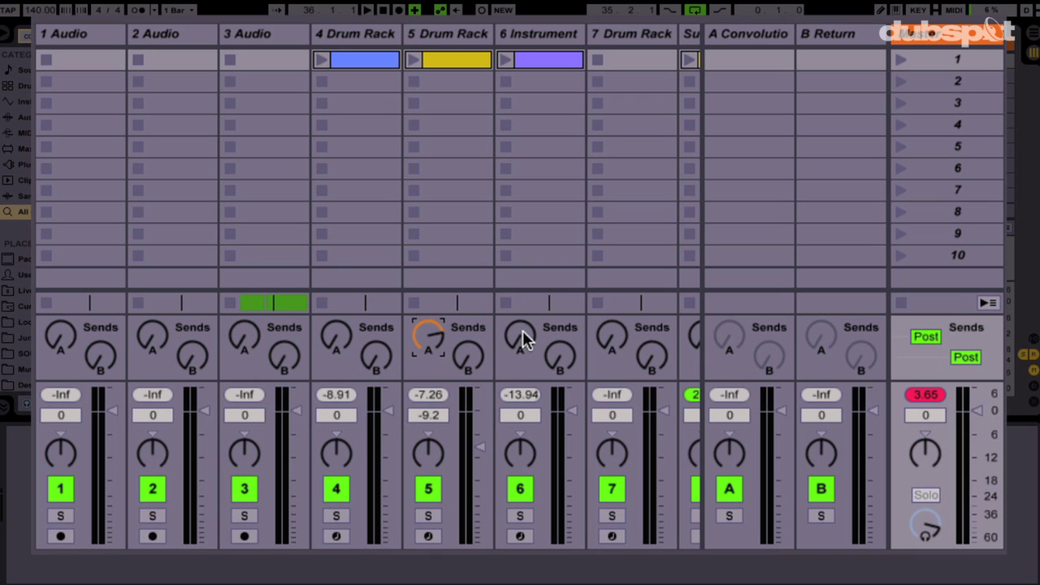
{"action": "left_click_drag", "start_coordinate": [520, 333], "coordinate": [520, 311]}
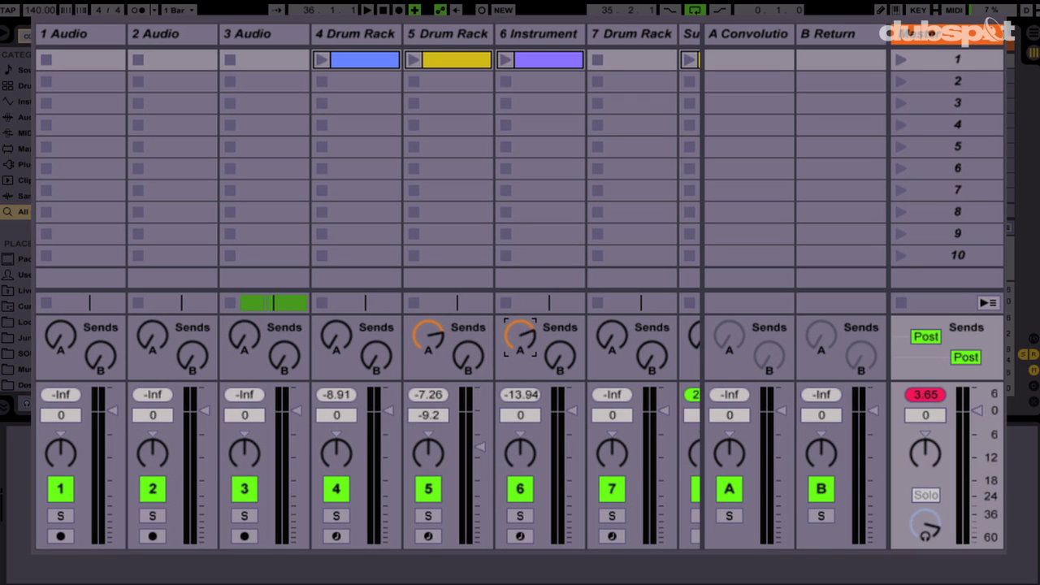
{"action": "left_click", "coordinate": [612, 489]}
{"action": "scroll", "coordinate": [398, 497], "scroll_direction": "right", "scroll_amount": 2}
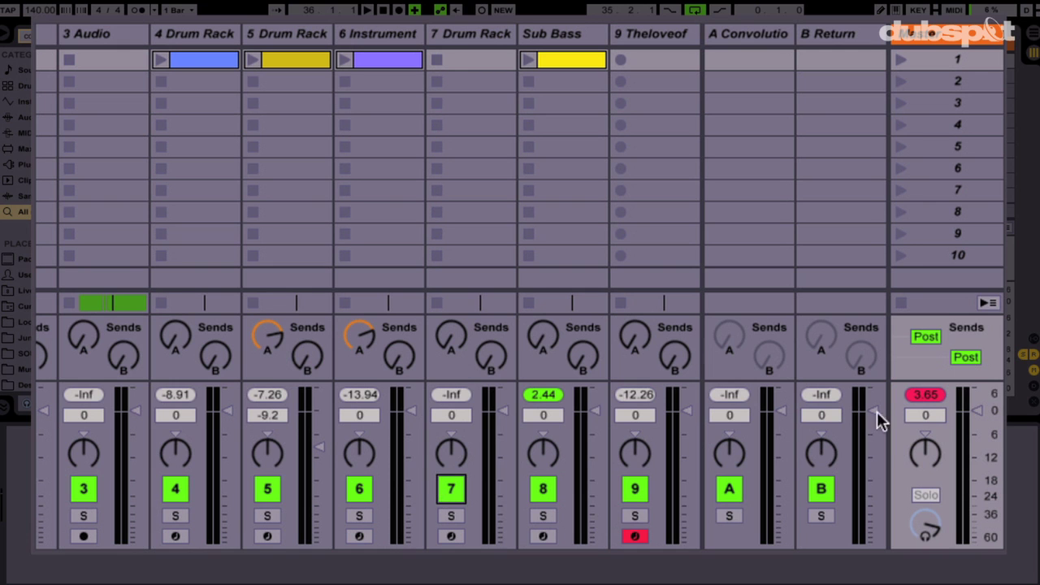
Step: Relaunch scene 1 and fine-tune Send A on tracks 5, 6 and 4 while listening
{"action": "key", "text": "space"}
{"action": "key", "text": "space"}
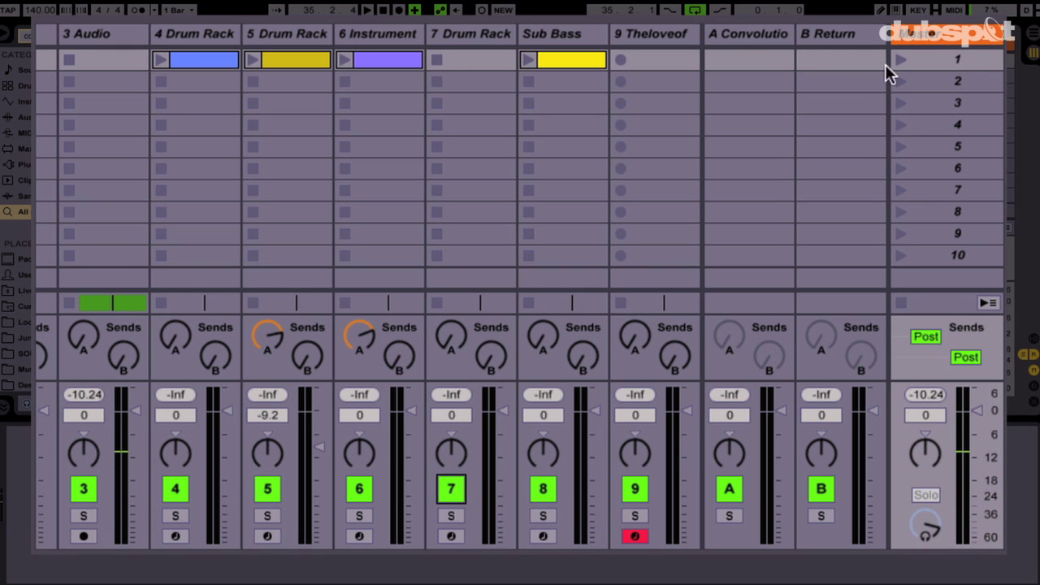
{"action": "left_click", "coordinate": [894, 62]}
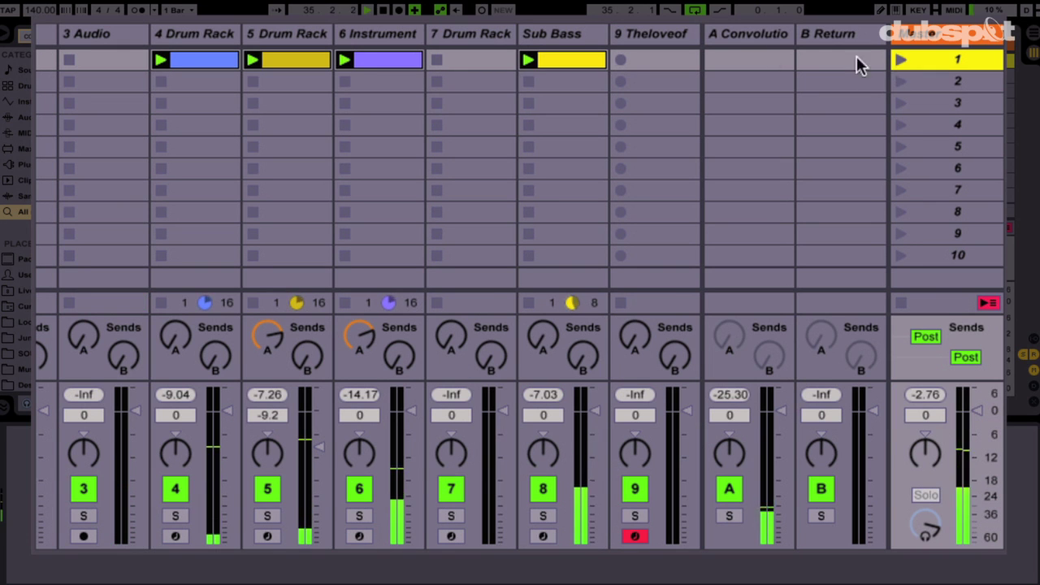
{"action": "left_click", "coordinate": [268, 338]}
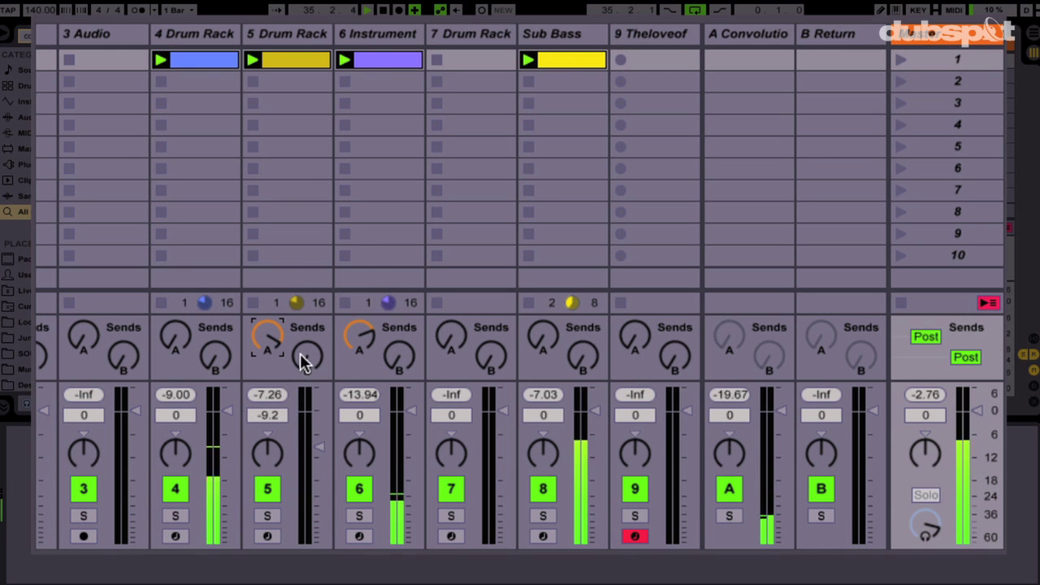
{"action": "left_click", "coordinate": [368, 334]}
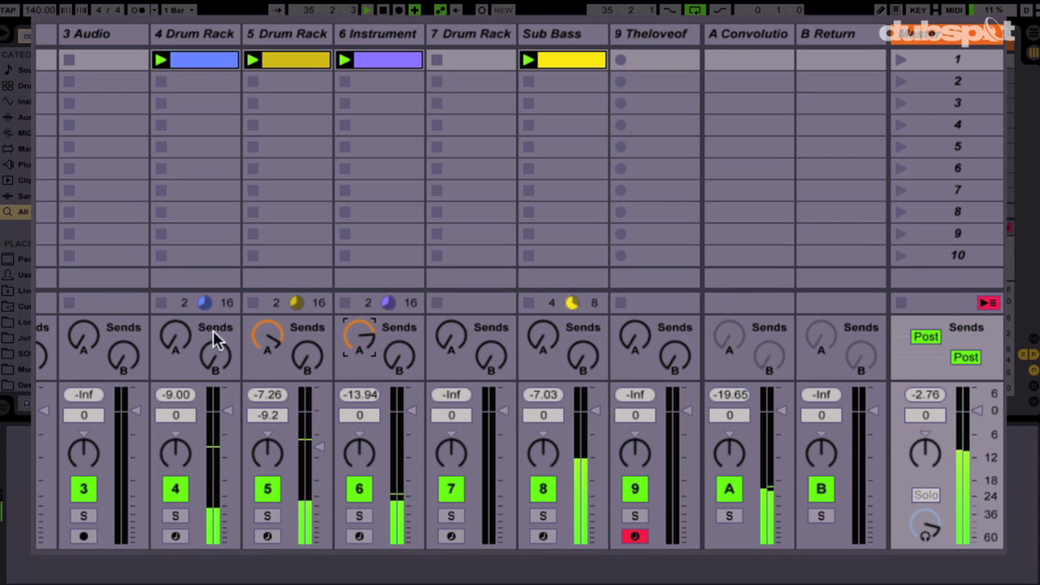
{"action": "left_click_drag", "start_coordinate": [178, 333], "coordinate": [177, 301]}
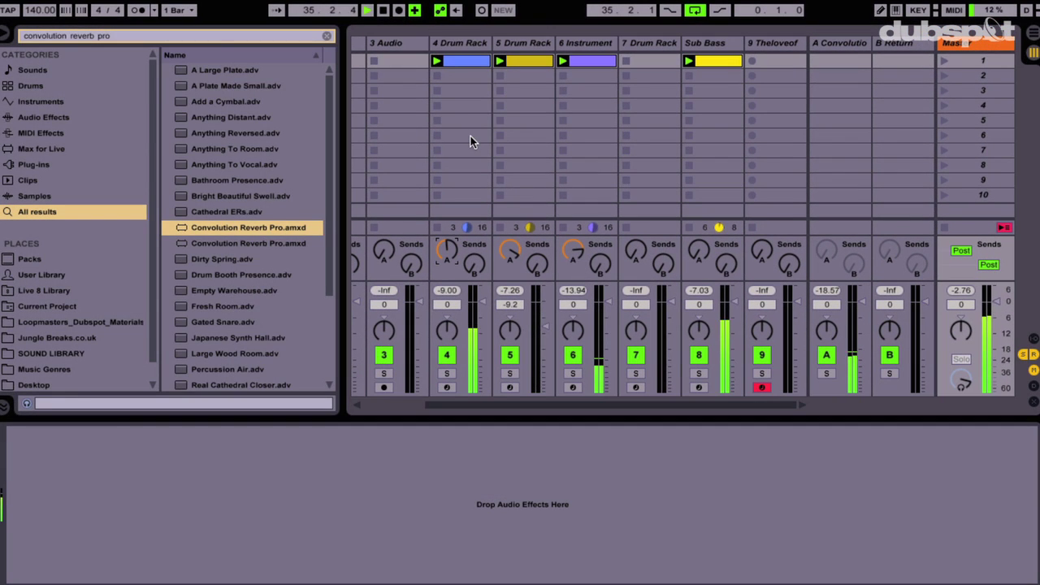
{"action": "key", "text": "ctrl+alt+b"}
Step: Select track 9 and raise its Send A into the reverb return
{"action": "left_click", "coordinate": [565, 41]}
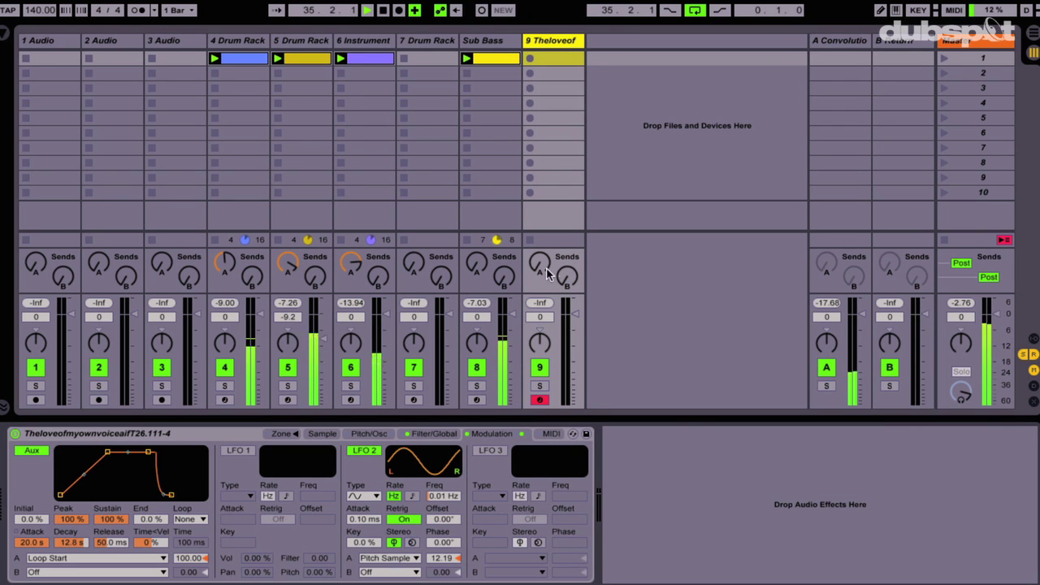
{"action": "left_click_drag", "start_coordinate": [546, 267], "coordinate": [546, 247]}
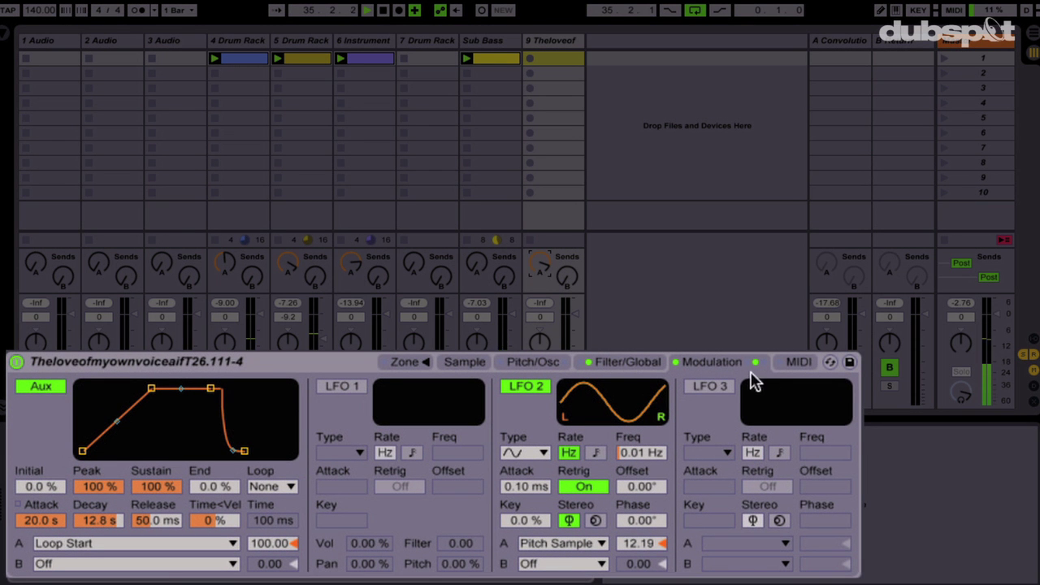
{"action": "left_click", "coordinate": [619, 363]}
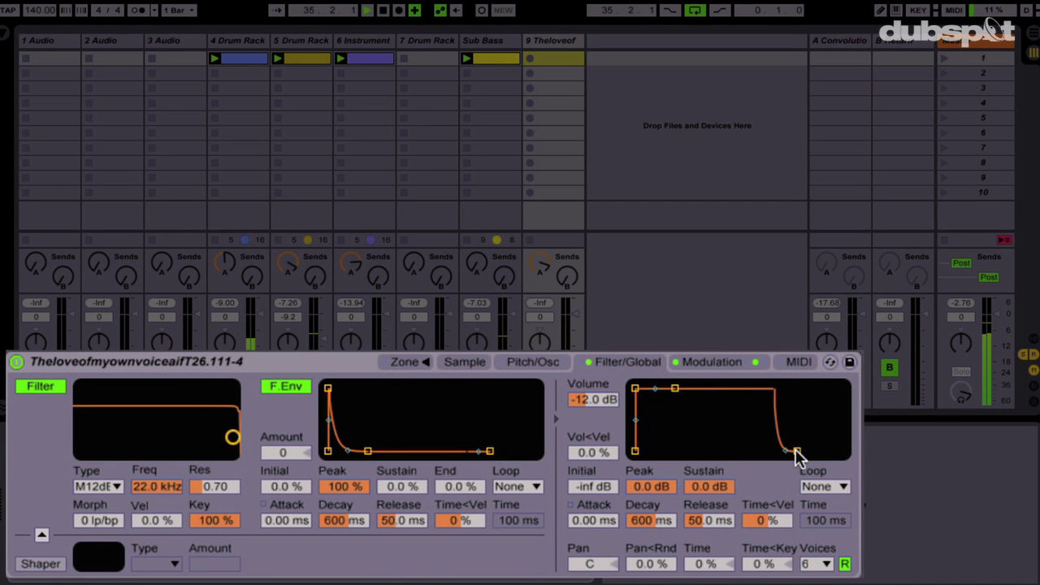
Step: Give the Sampler a 2.25 s release and a Morph filter at 951 Hz, resonance 1.68
{"action": "left_click_drag", "start_coordinate": [797, 451], "coordinate": [821, 450]}
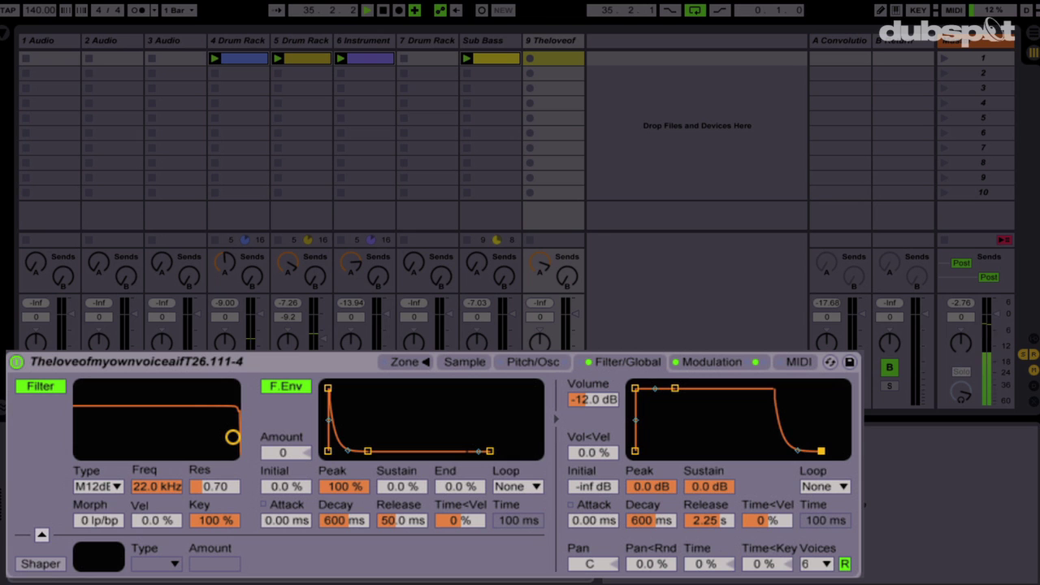
{"action": "left_click", "coordinate": [98, 486]}
{"action": "left_click", "coordinate": [97, 502]}
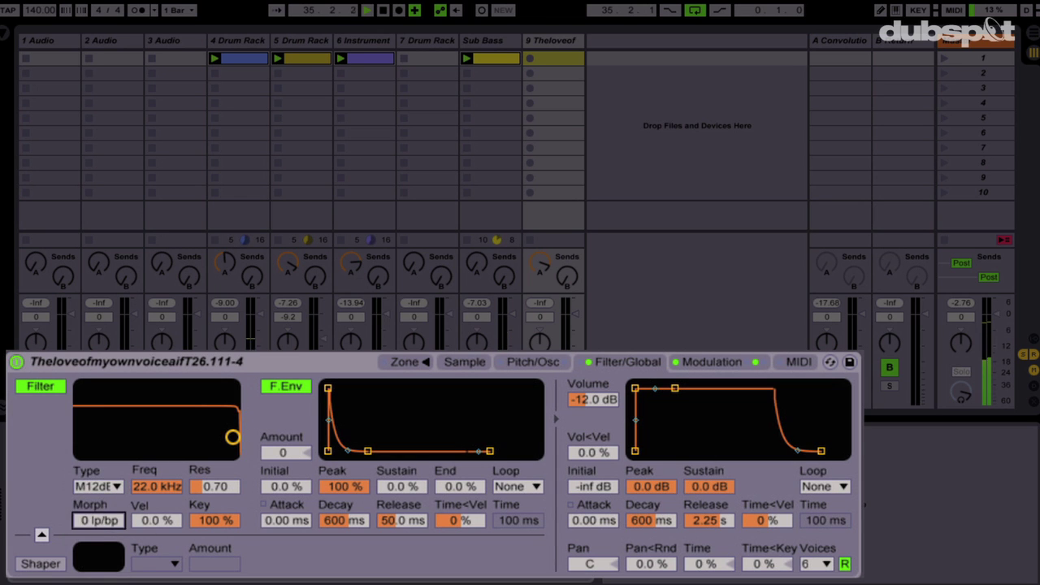
{"action": "left_click_drag", "start_coordinate": [98, 521], "coordinate": [98, 493]}
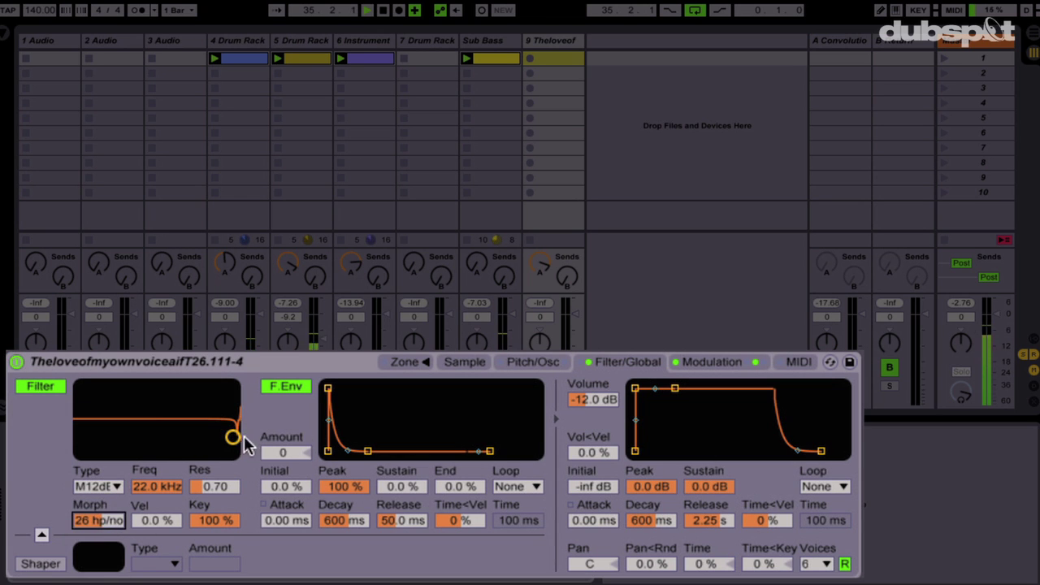
{"action": "left_click_drag", "start_coordinate": [232, 436], "coordinate": [161, 422]}
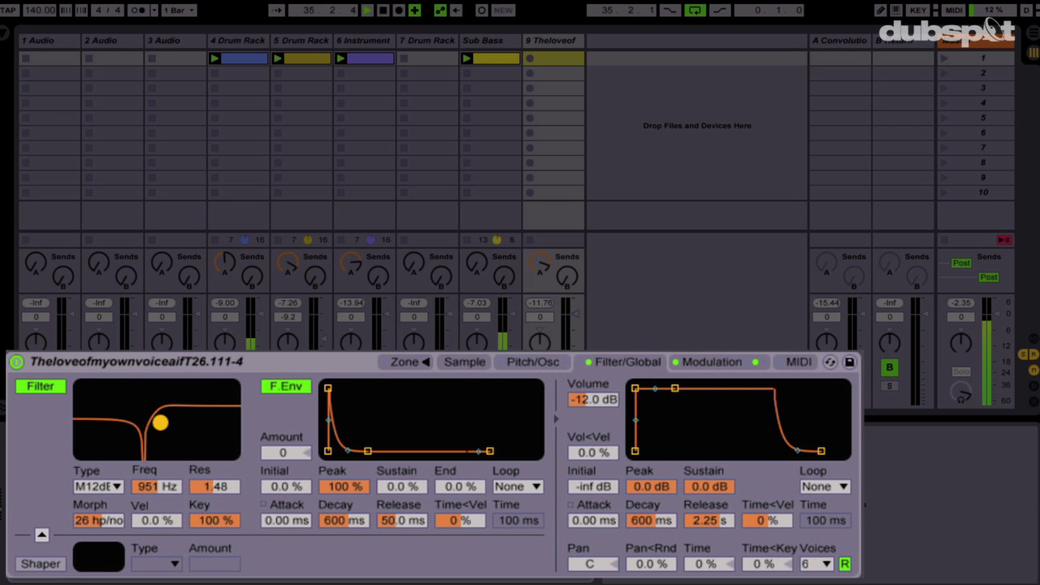
{"action": "left_click_drag", "start_coordinate": [161, 423], "coordinate": [160, 420]}
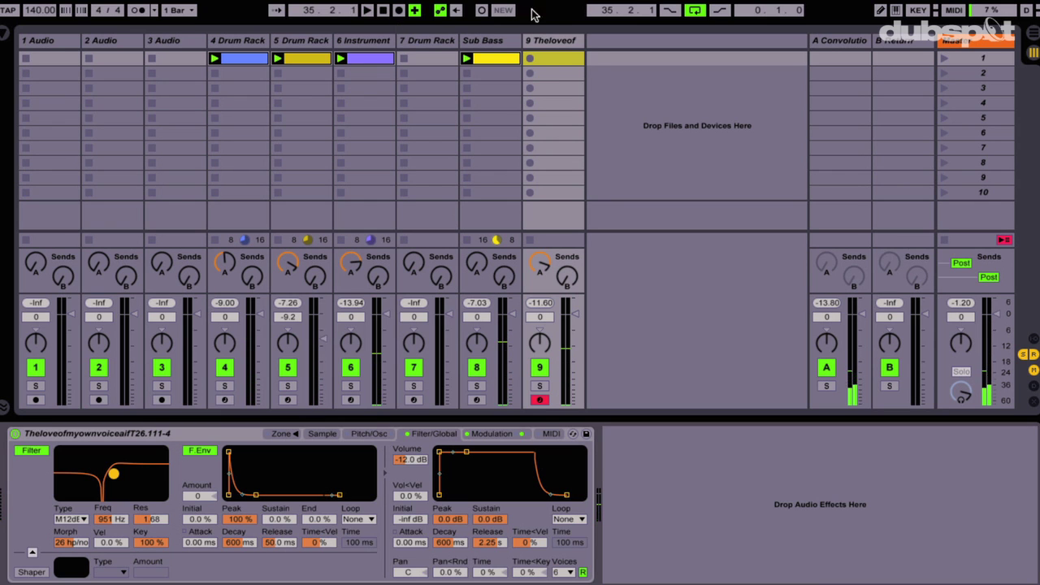
Step: Record a voice clip into track 9's scene 1 slot alongside the other tracks, then stop
{"action": "left_click", "coordinate": [529, 59]}
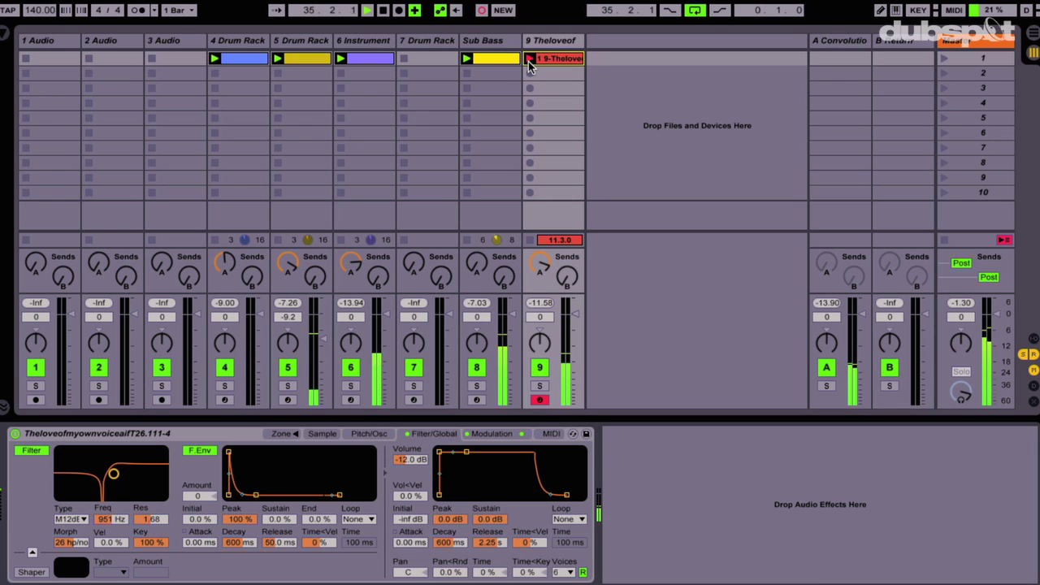
{"action": "key", "text": "space"}
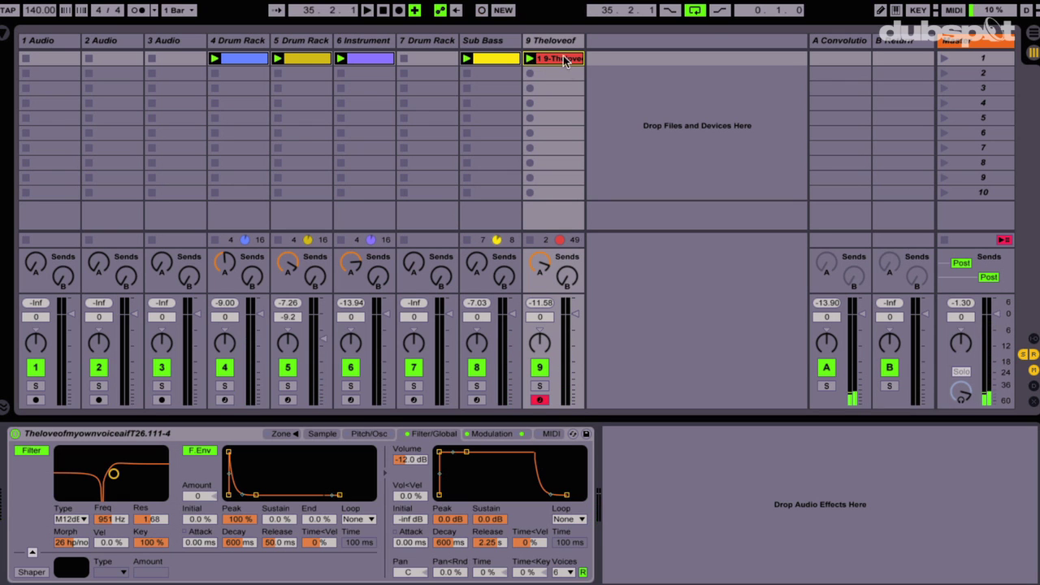